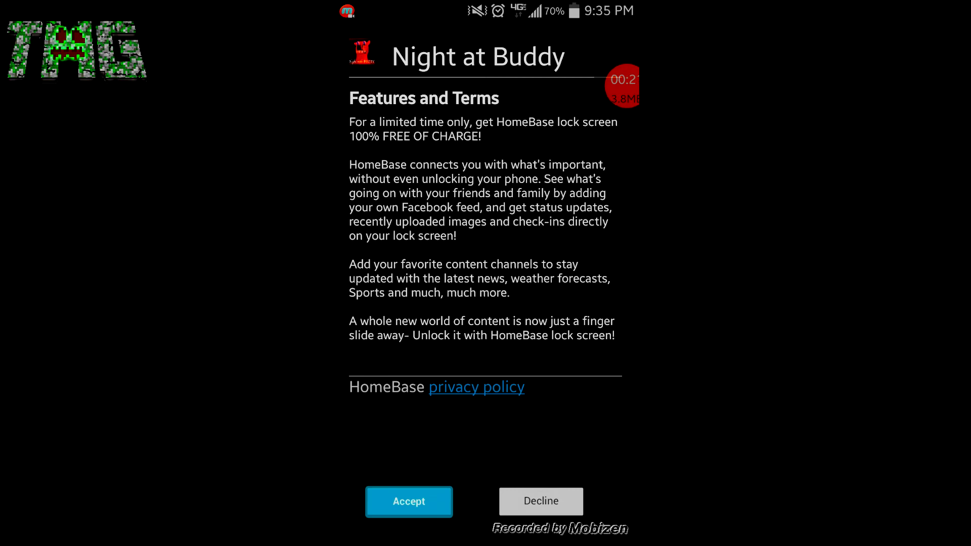
Step: Accept the HomeBase features and terms notice so Night at Buddy loads the first night
click(565, 509)
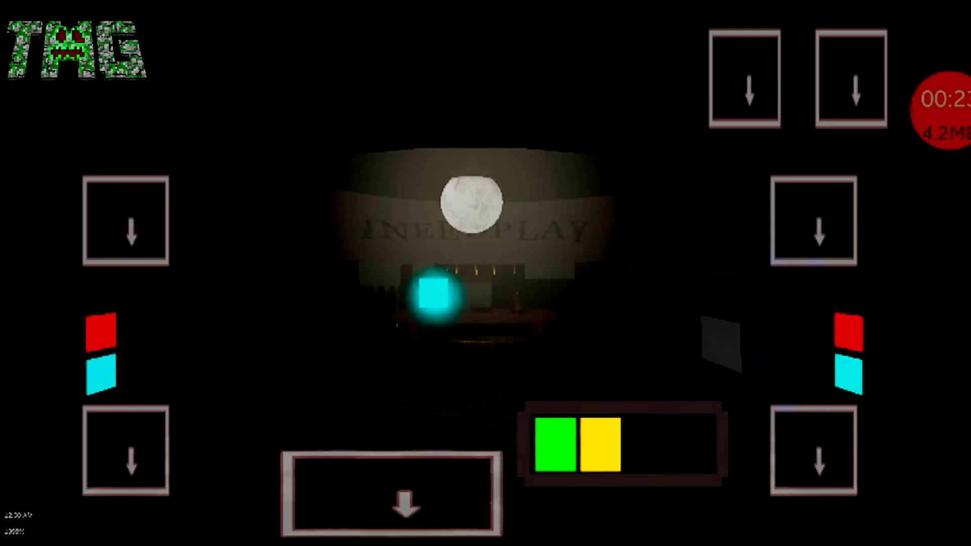
Step: Check and close the camera map, toggle a left door defence on and off, and await the jumpscare
click(391, 494)
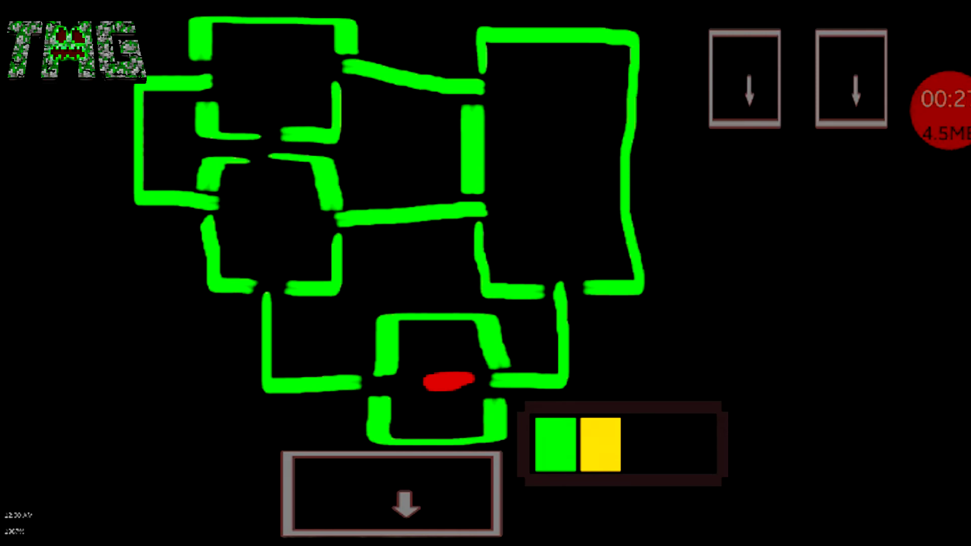
click(391, 493)
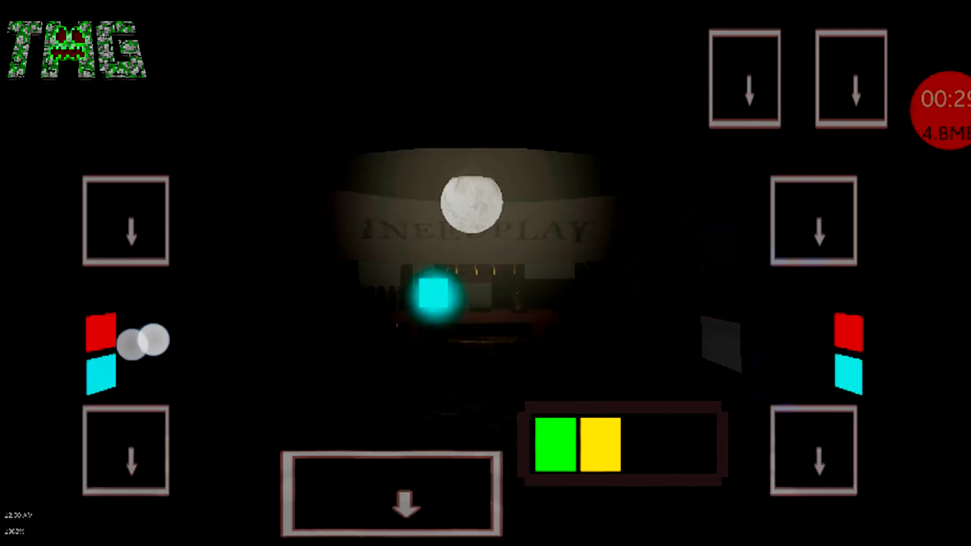
click(146, 476)
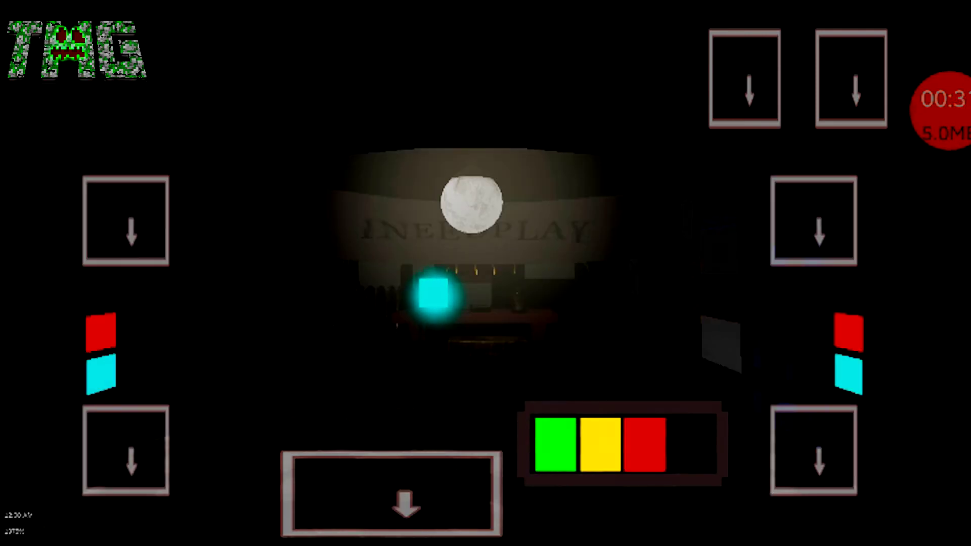
click(133, 232)
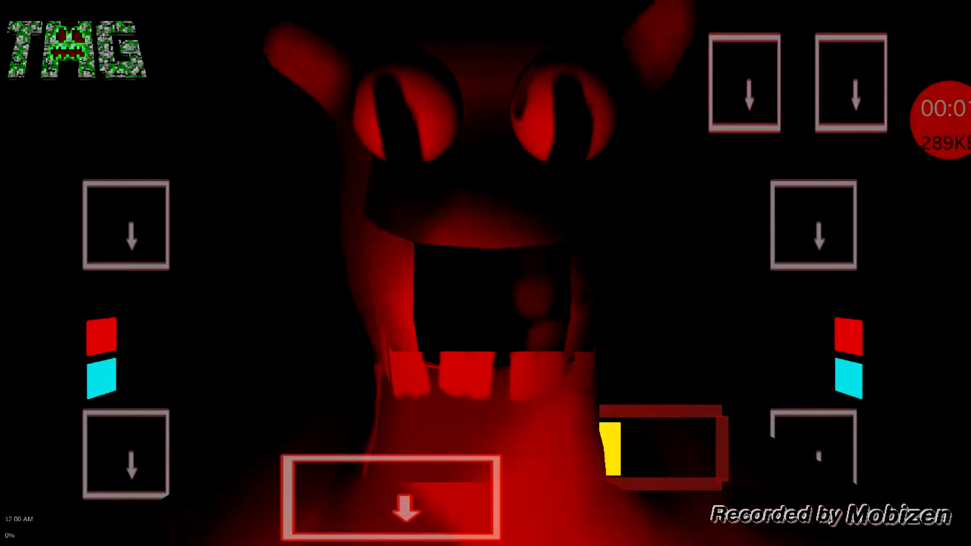
Step: Skip past the red monster jumpscare back to the office view
drag(405, 332, 400, 535)
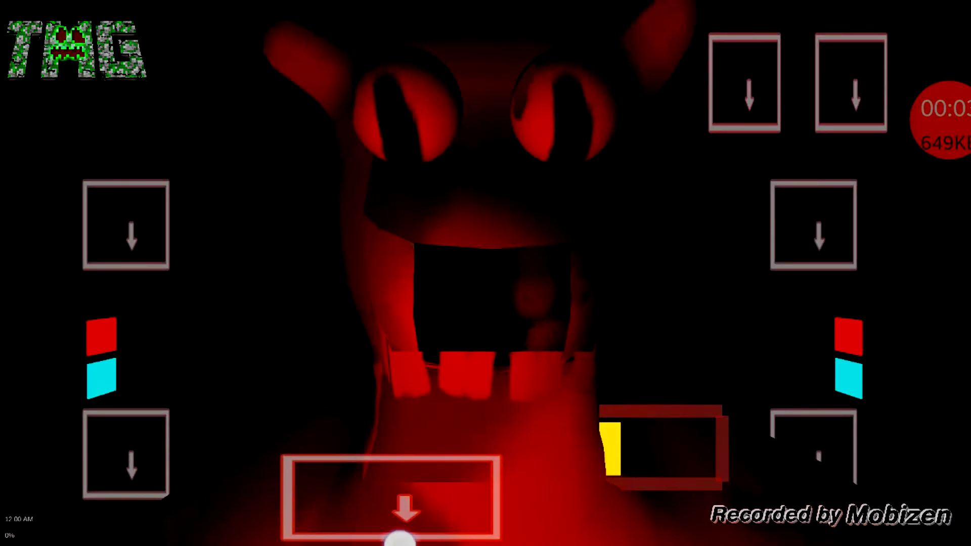
click(397, 508)
click(148, 450)
click(158, 247)
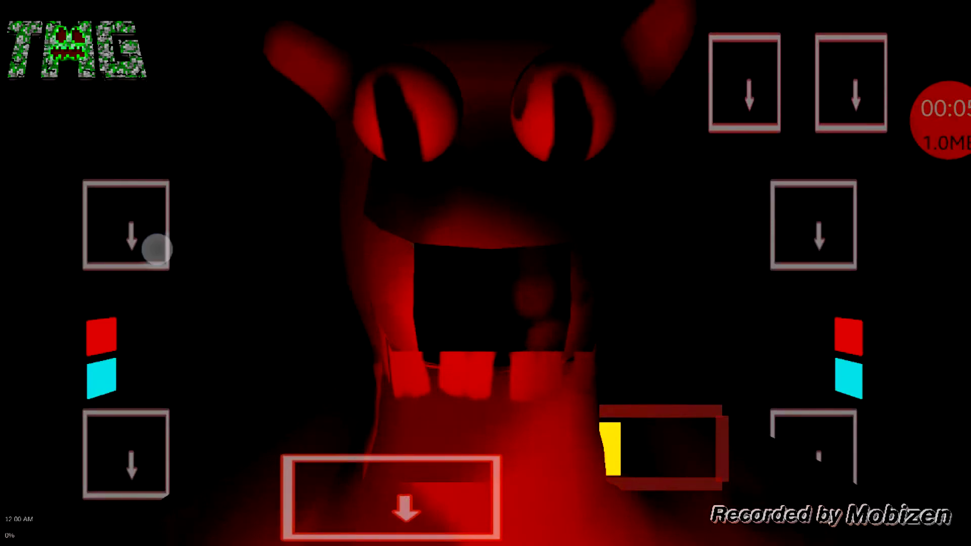
click(817, 260)
click(751, 113)
click(830, 103)
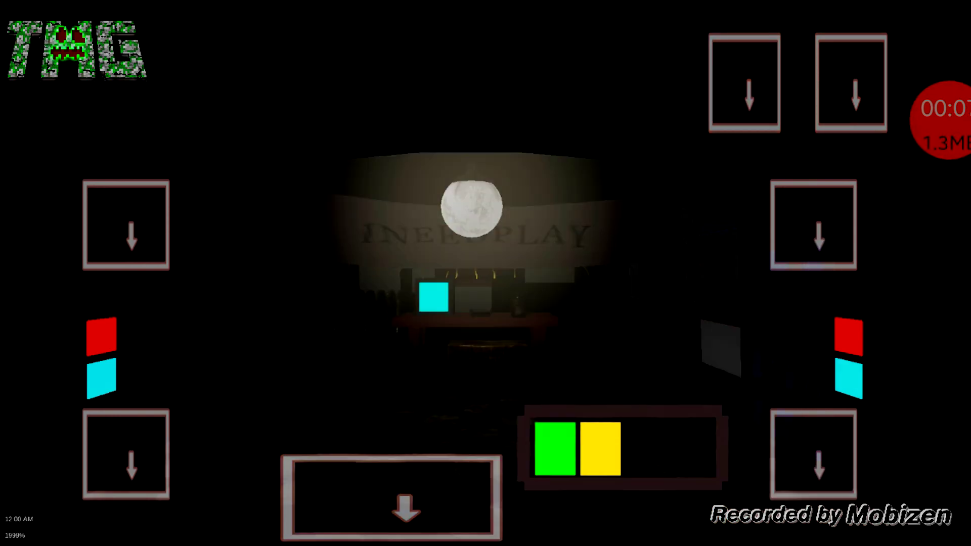
Step: Open the security camera map, try closing it, and return to the relaunched terms notice
click(395, 497)
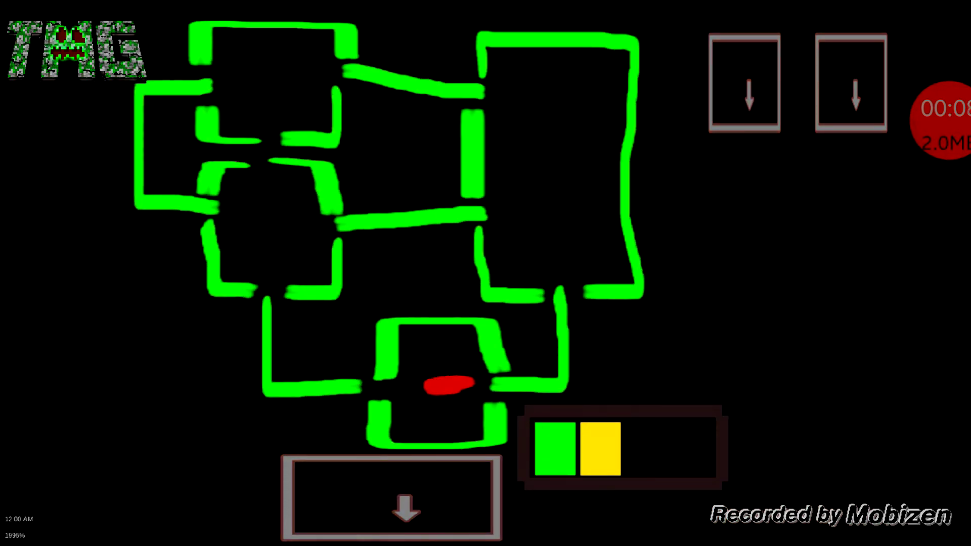
click(653, 456)
click(403, 524)
click(856, 111)
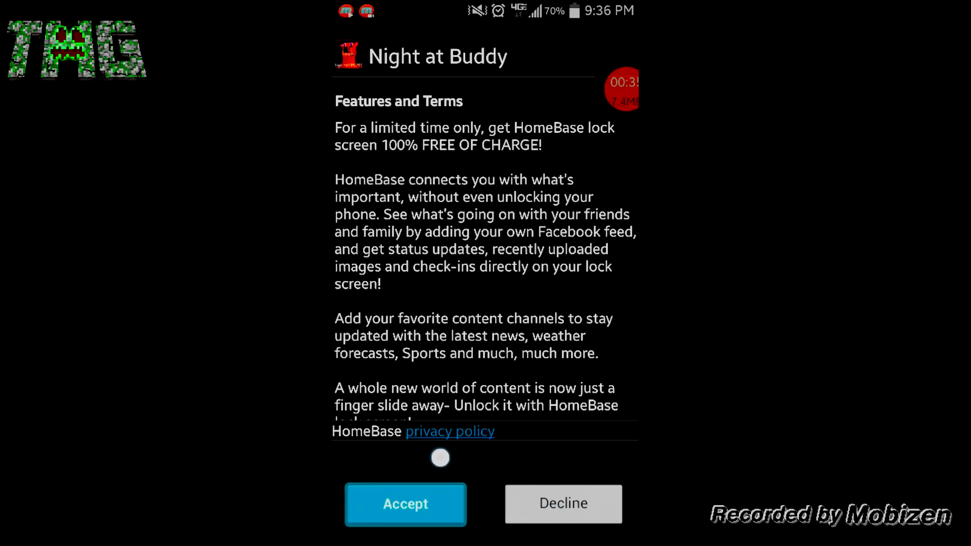
scroll(546, 397, down, 1)
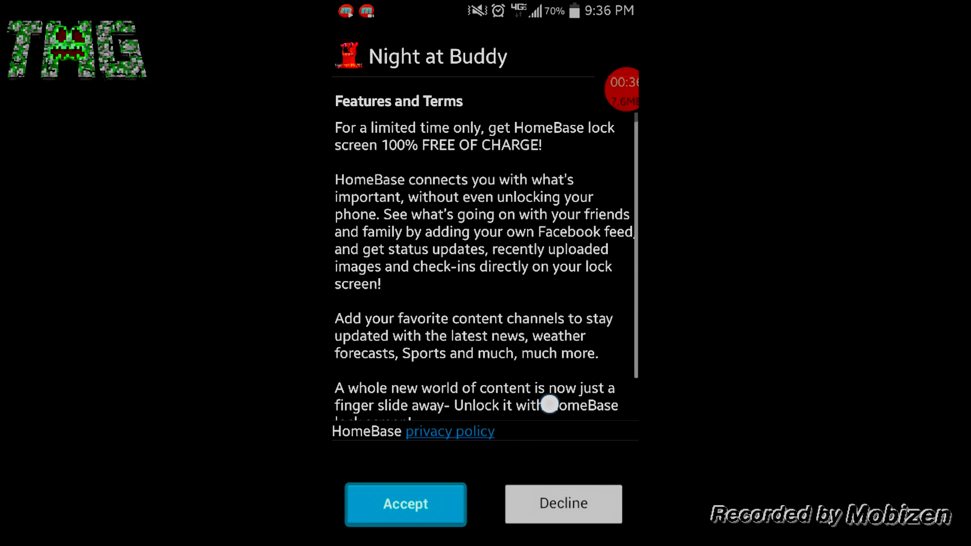
Step: Accept the terms, check the camera map once, and activate a right-side defence
click(564, 503)
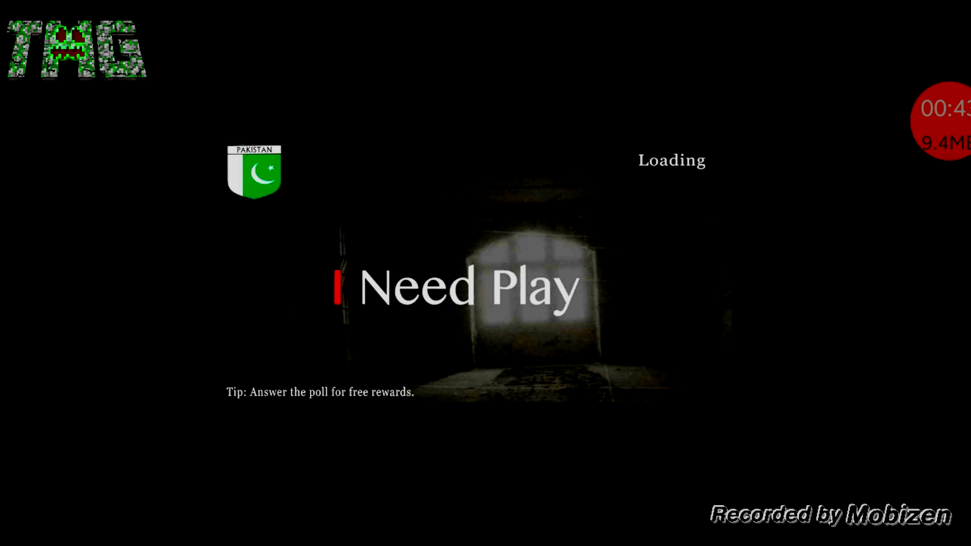
click(391, 497)
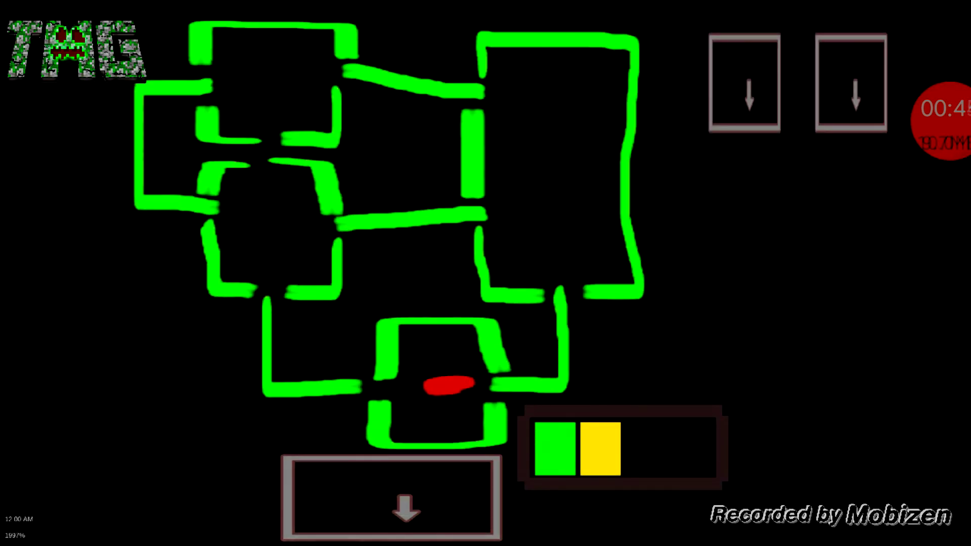
click(391, 497)
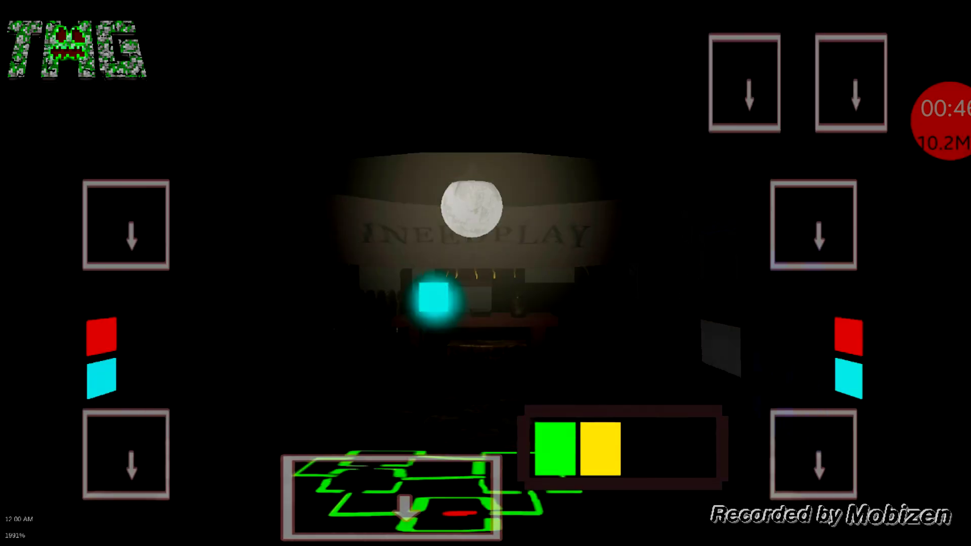
click(854, 104)
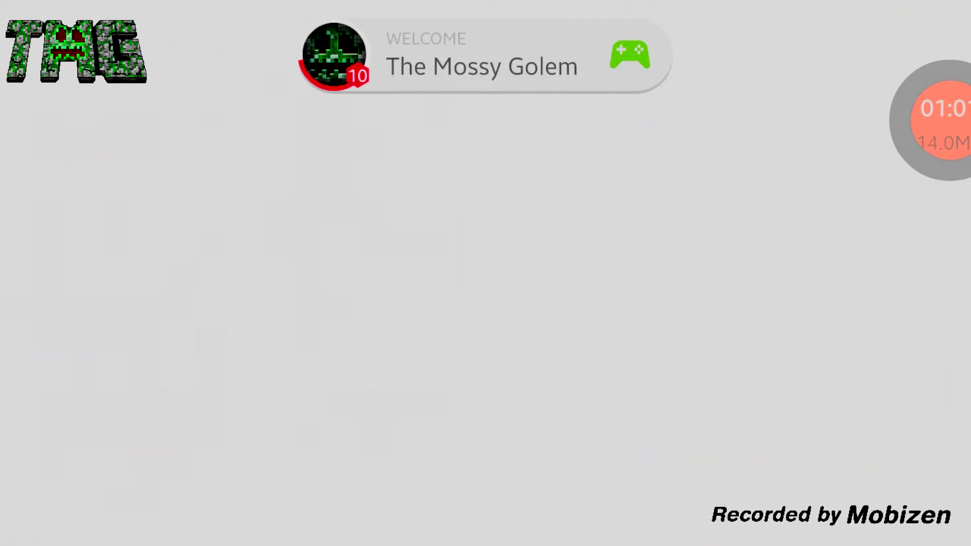
Step: Walk the Daddy Long Legs stick character a few steps, then swipe to the first home page
click(862, 413)
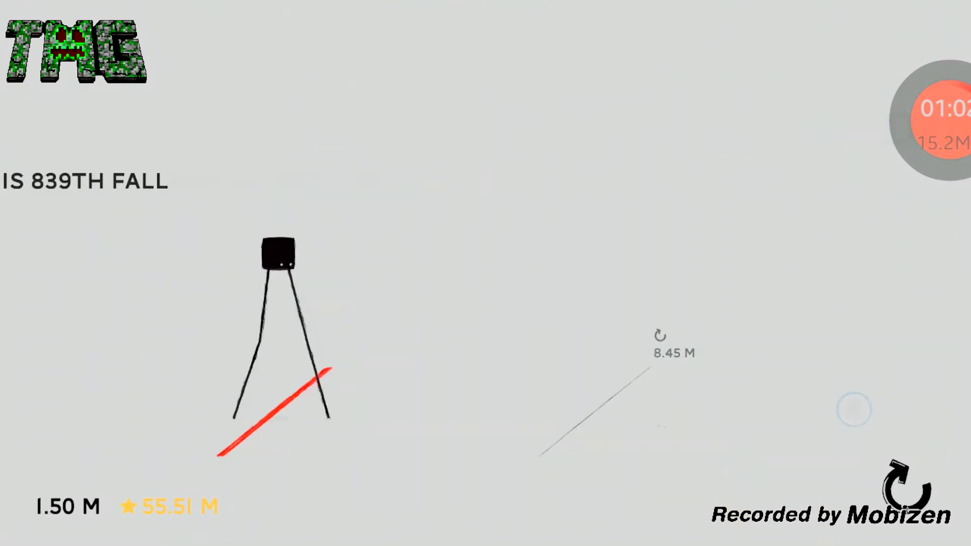
click(862, 414)
click(862, 414)
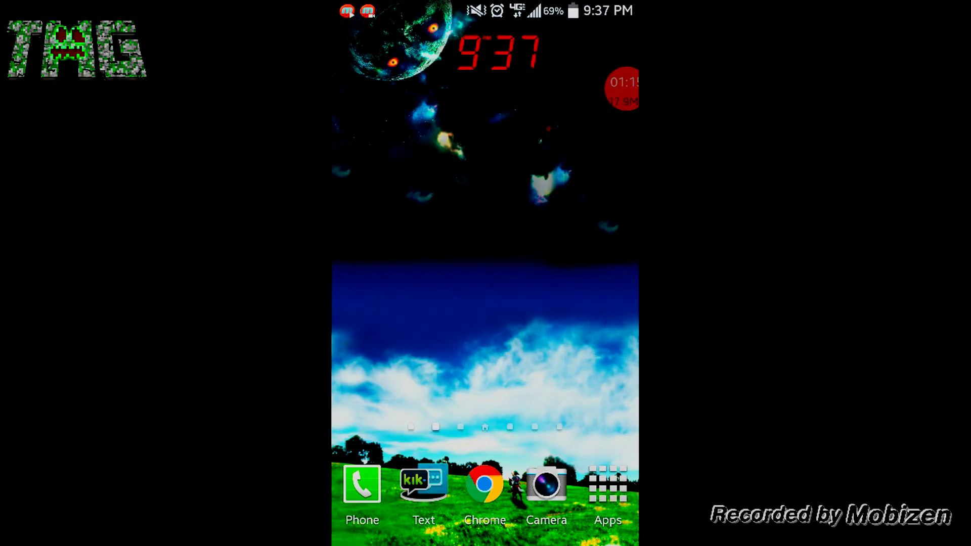
drag(379, 304, 592, 304)
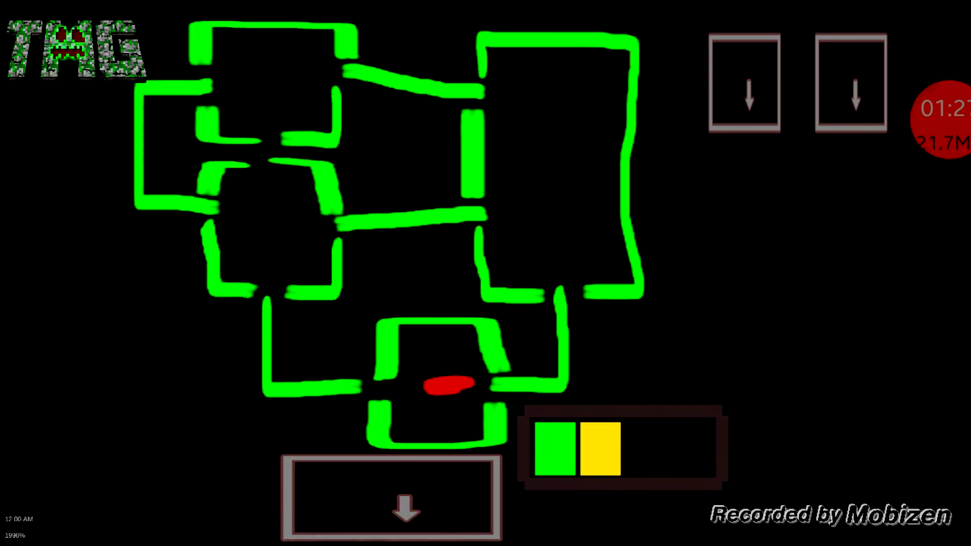
Step: Toggle the left door defence several times, then the right-side defence on and off
click(156, 458)
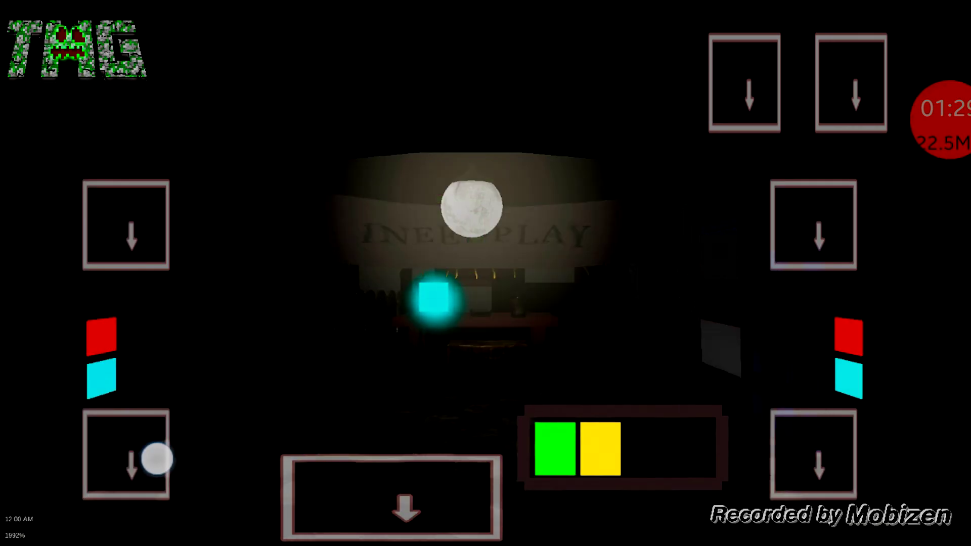
click(131, 465)
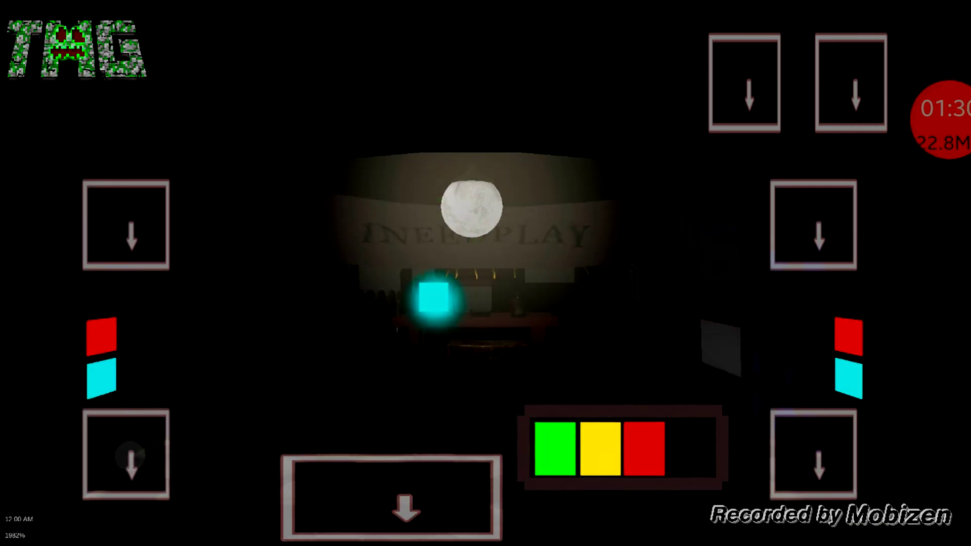
click(147, 456)
click(140, 469)
click(130, 471)
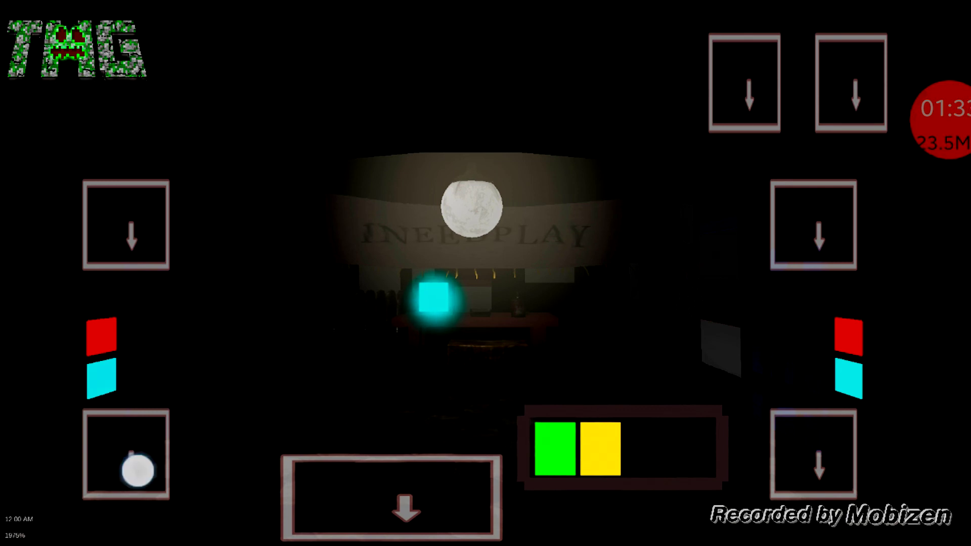
click(144, 458)
click(807, 488)
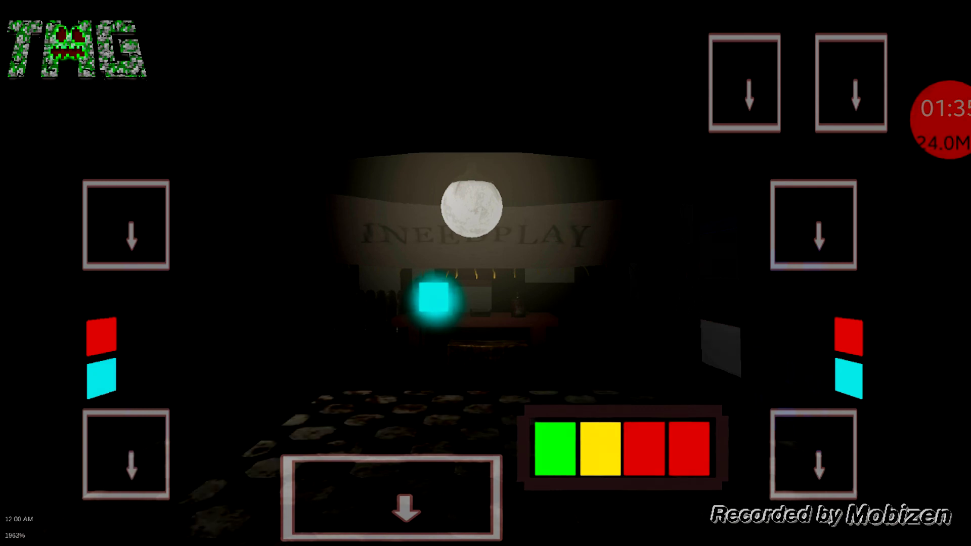
click(823, 474)
Step: Open the security camera map and close it back to the office
click(393, 517)
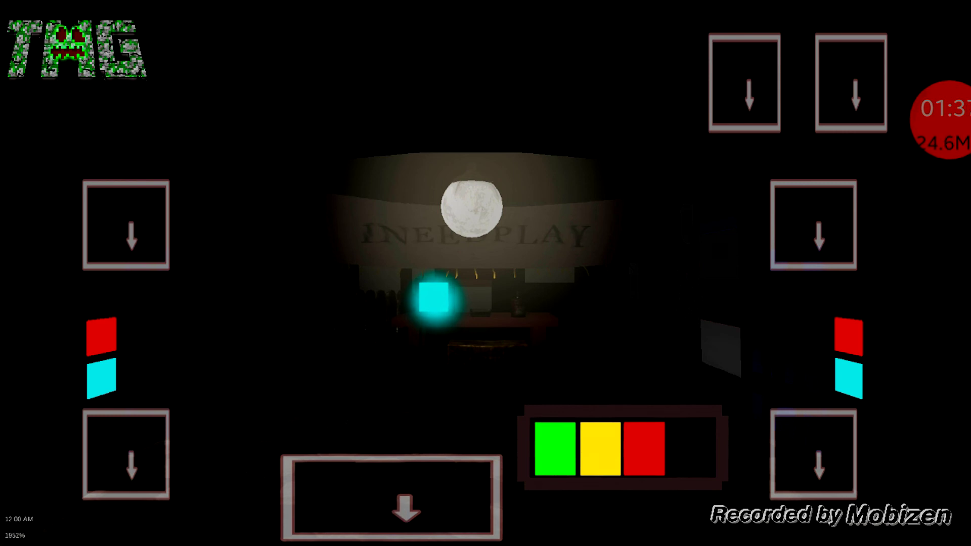
click(392, 498)
click(412, 499)
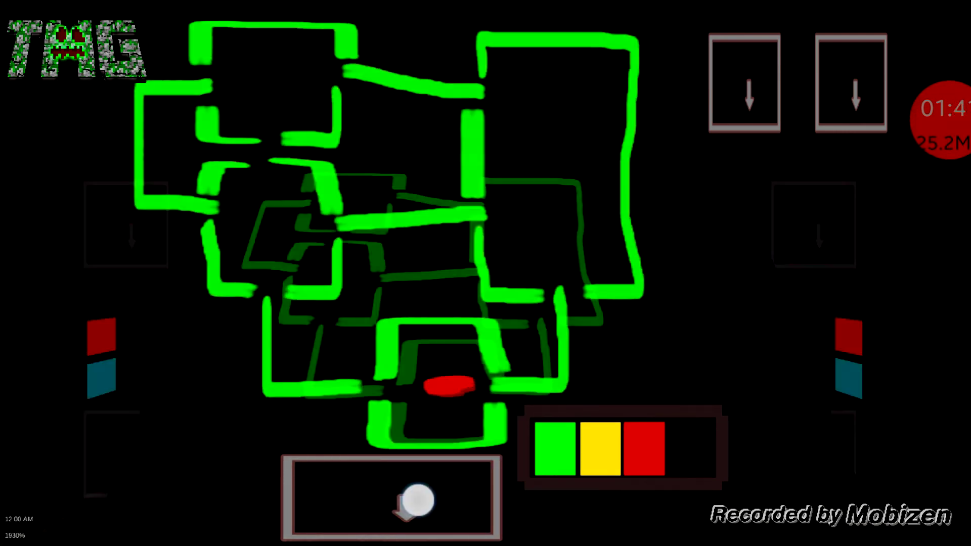
Step: Flash the left and right side lights on and off to check both hallways
click(126, 196)
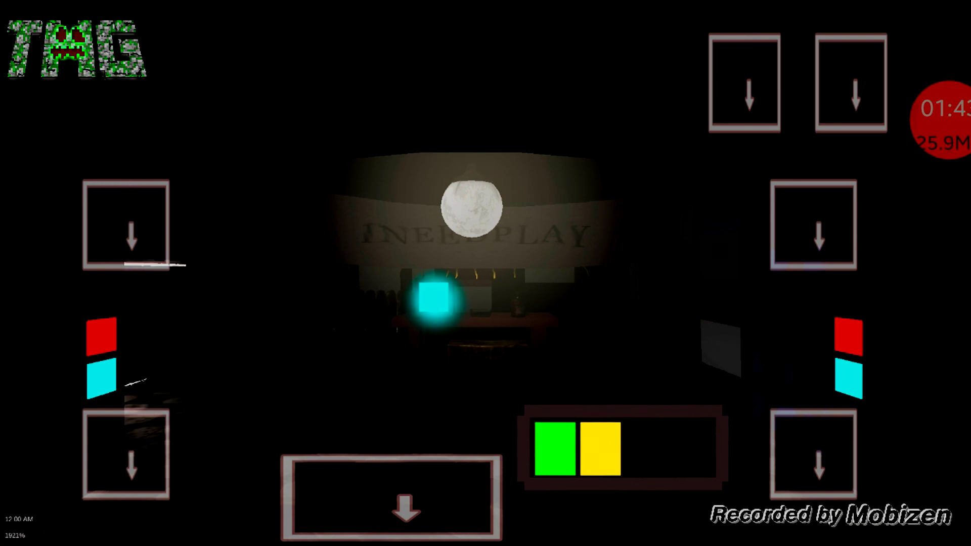
click(129, 416)
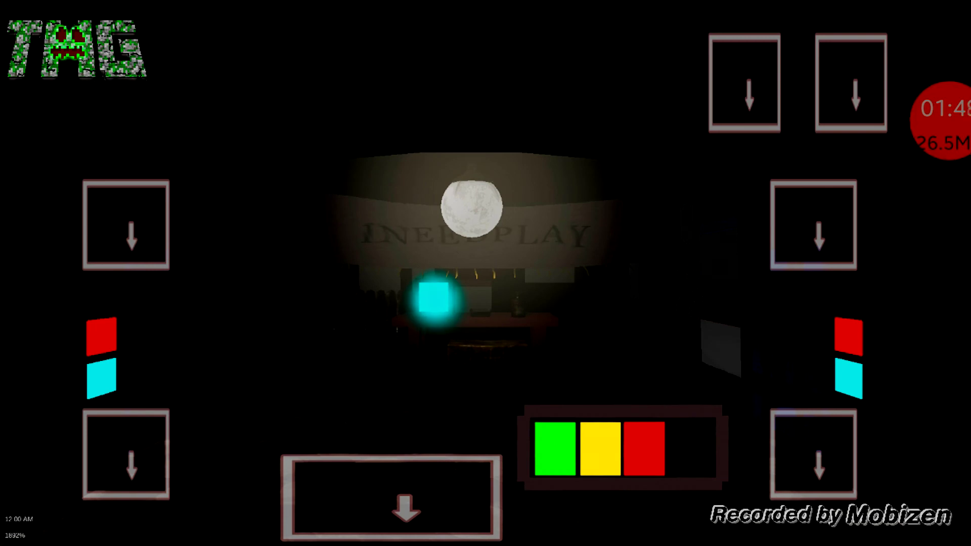
click(126, 225)
click(129, 448)
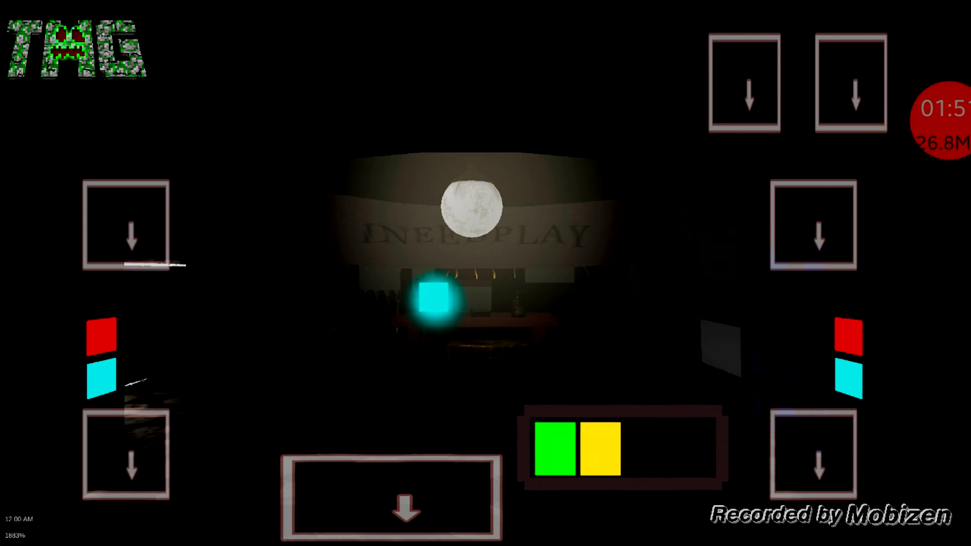
click(126, 225)
click(814, 224)
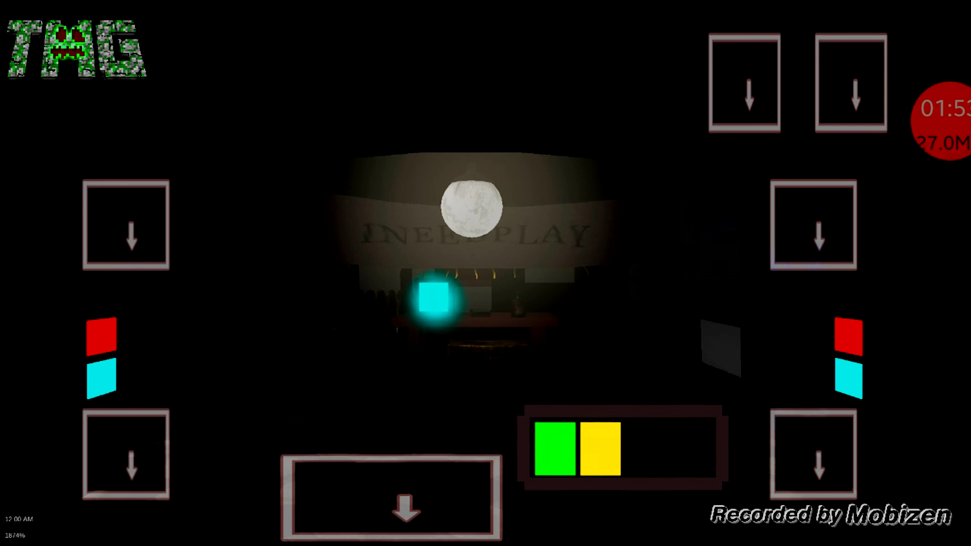
click(855, 346)
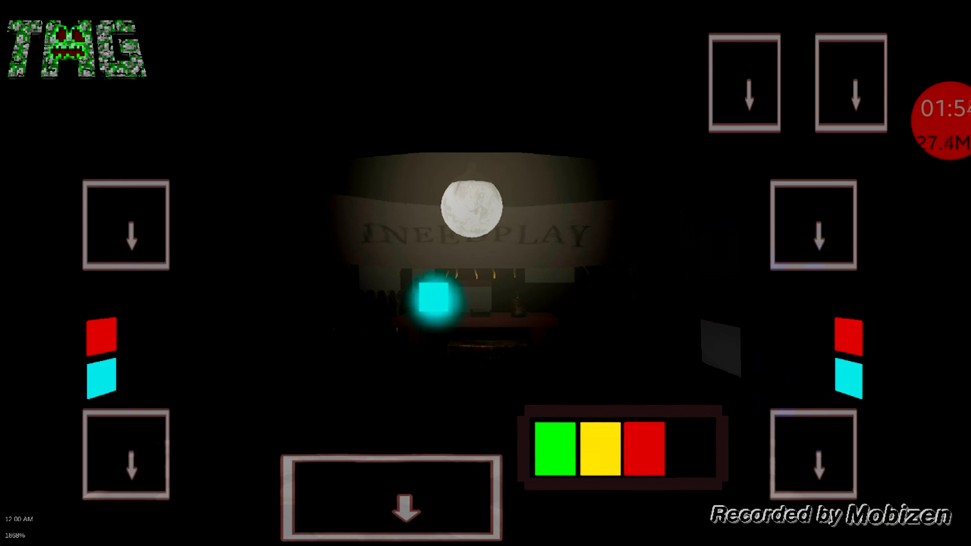
click(861, 355)
click(848, 378)
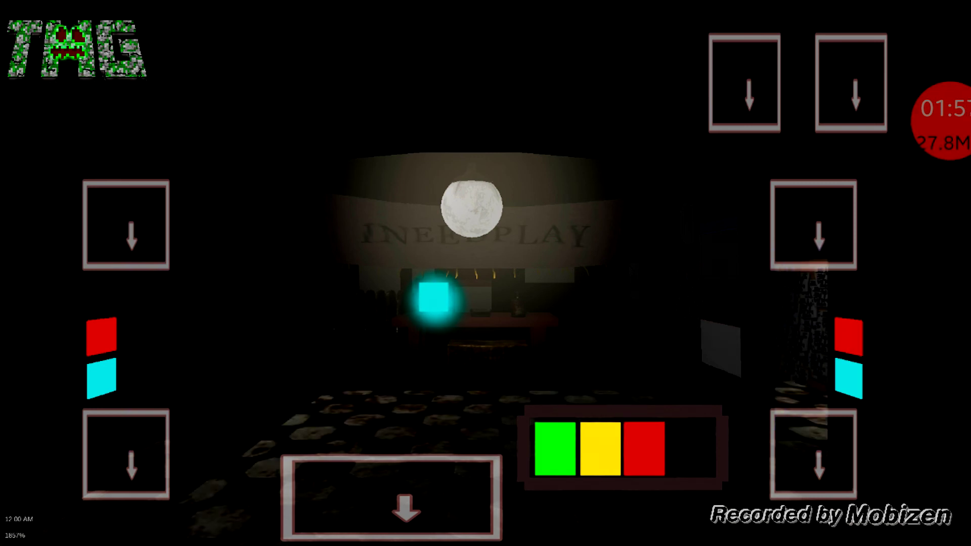
click(839, 478)
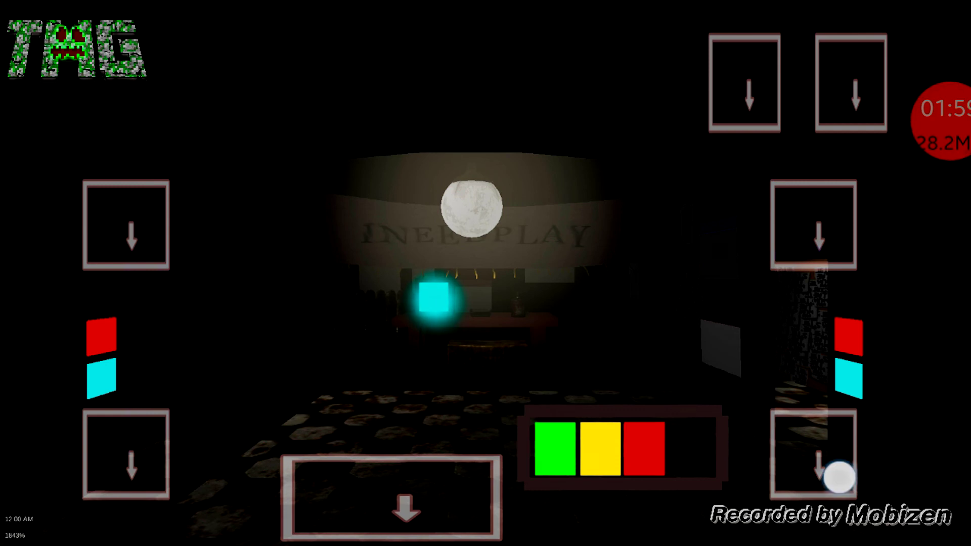
click(868, 362)
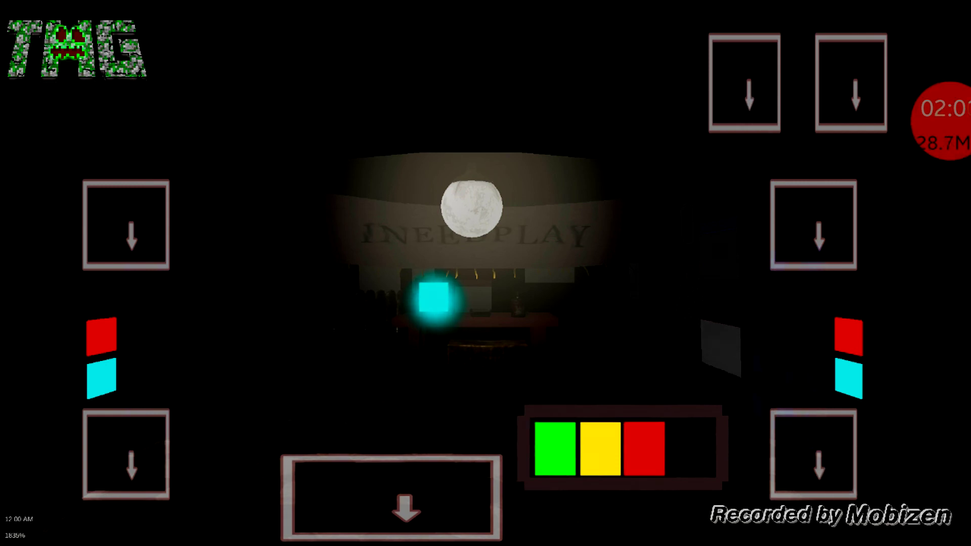
click(851, 93)
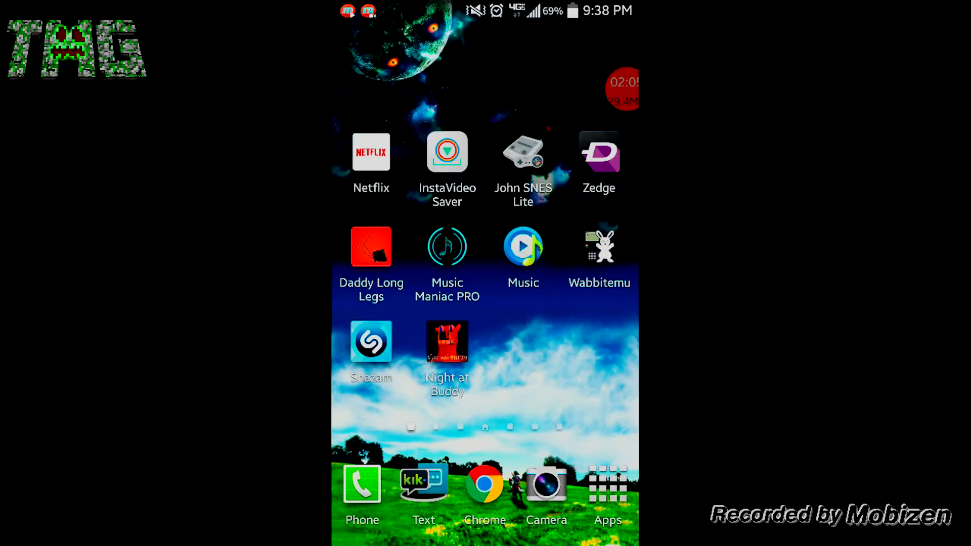
Step: Return to the game and toggle the camera map open and closed several times
click(404, 501)
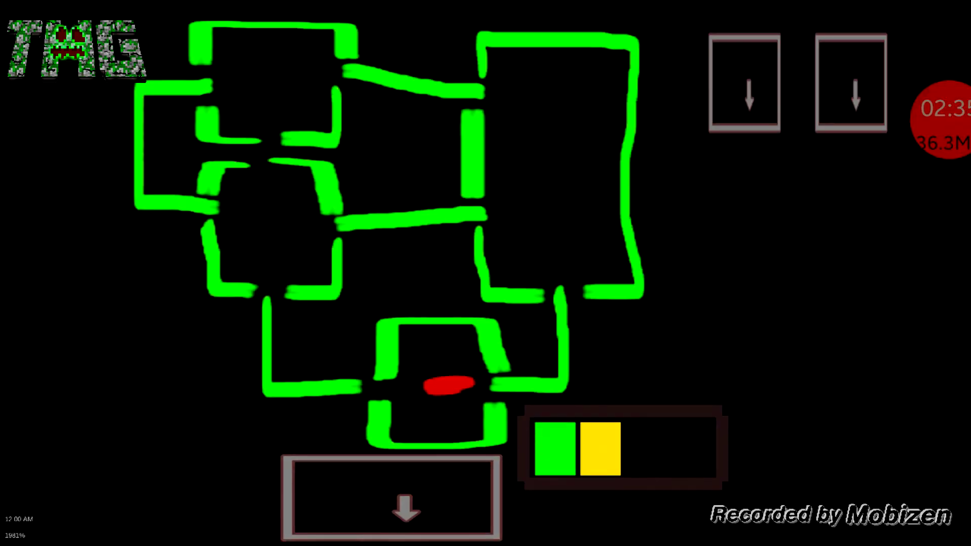
click(398, 516)
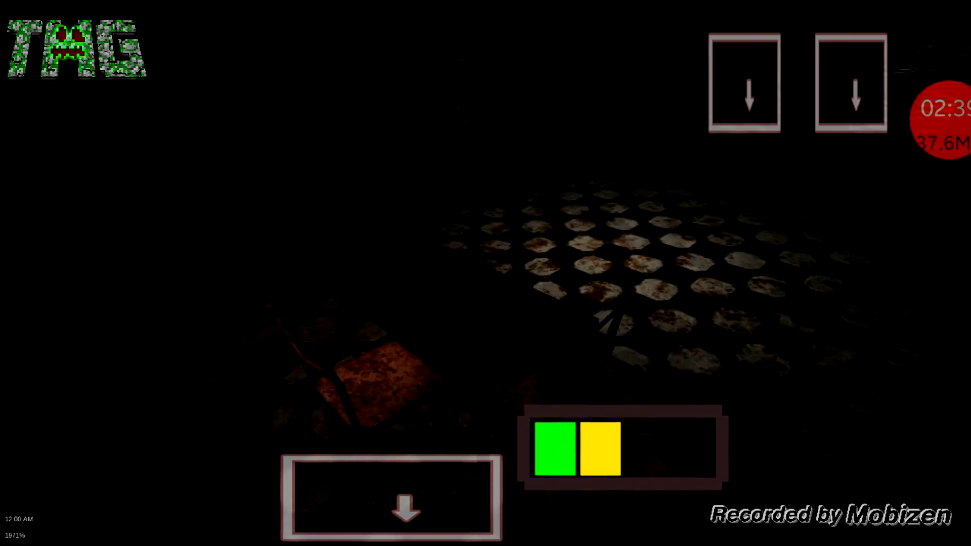
drag(230, 345, 48, 387)
click(398, 500)
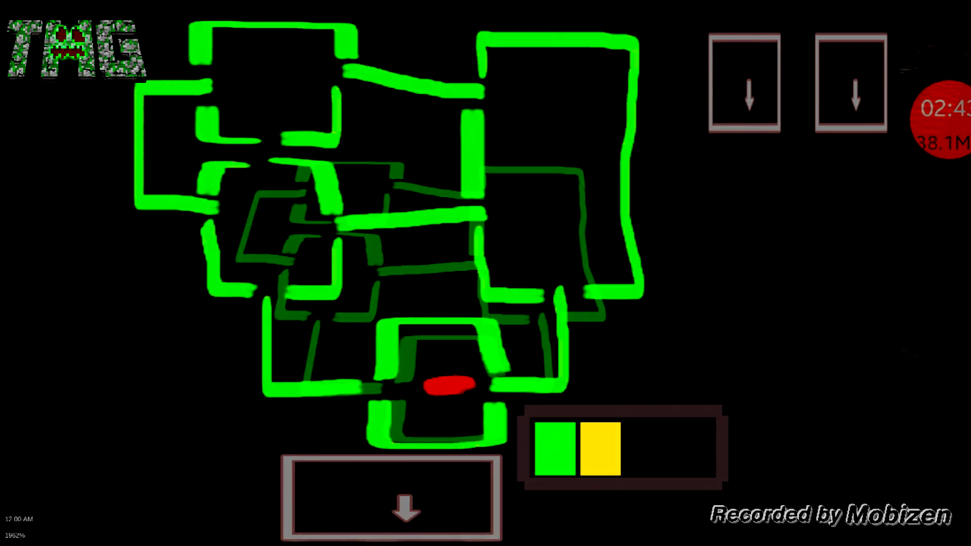
click(405, 500)
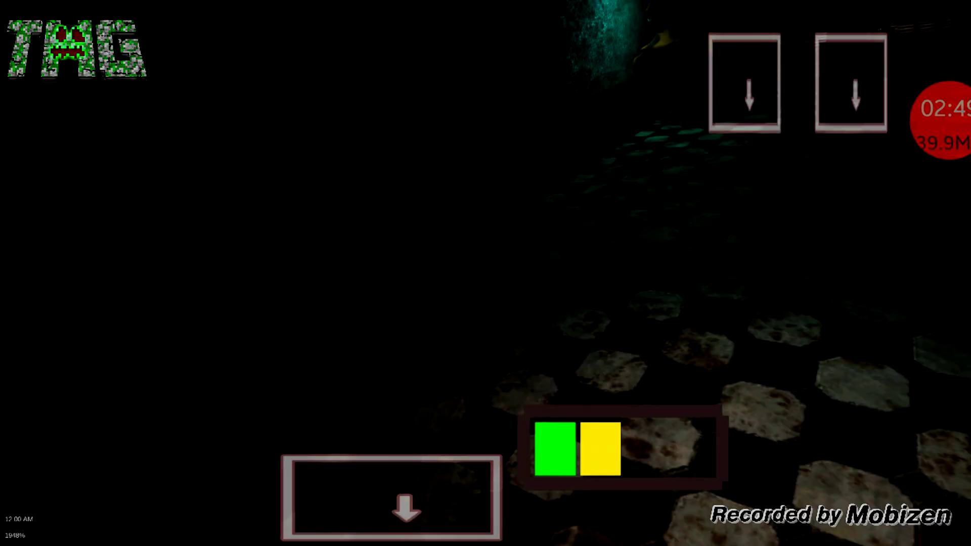
click(405, 501)
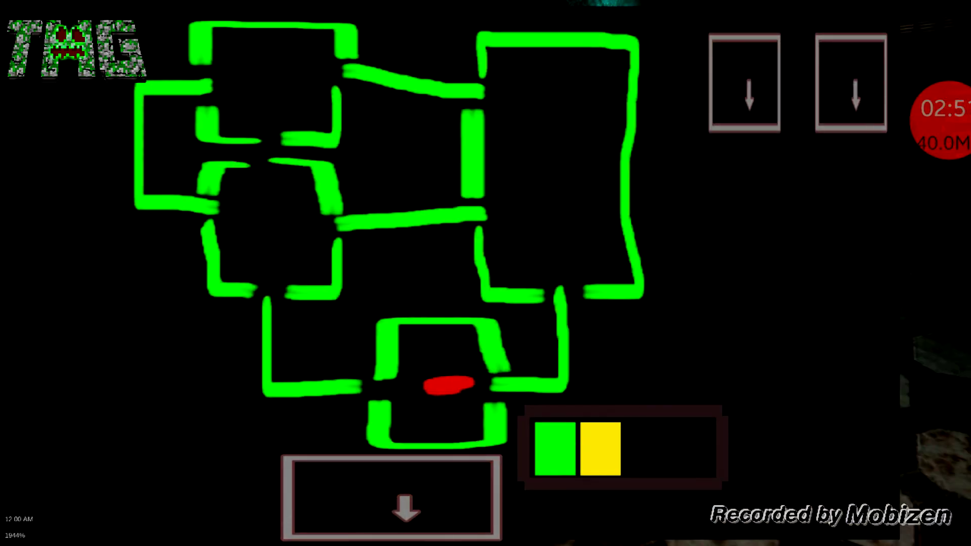
click(405, 501)
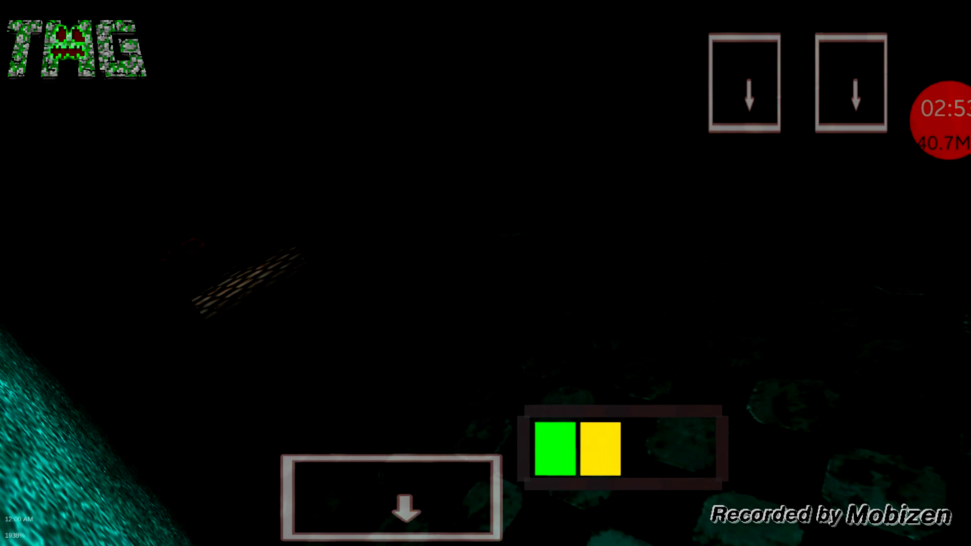
click(815, 369)
click(390, 491)
Step: Reopen the camera map and view the upper-left room's camera
click(392, 491)
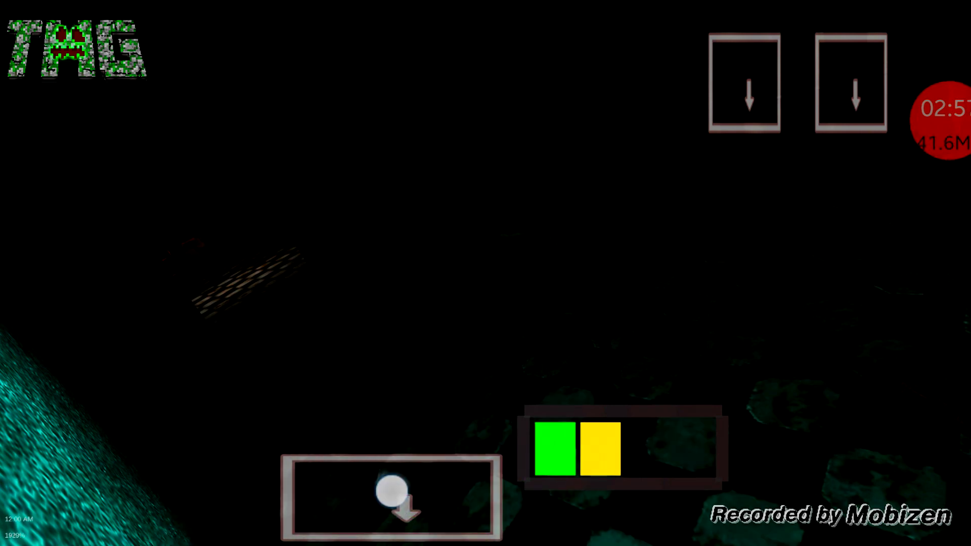
click(402, 519)
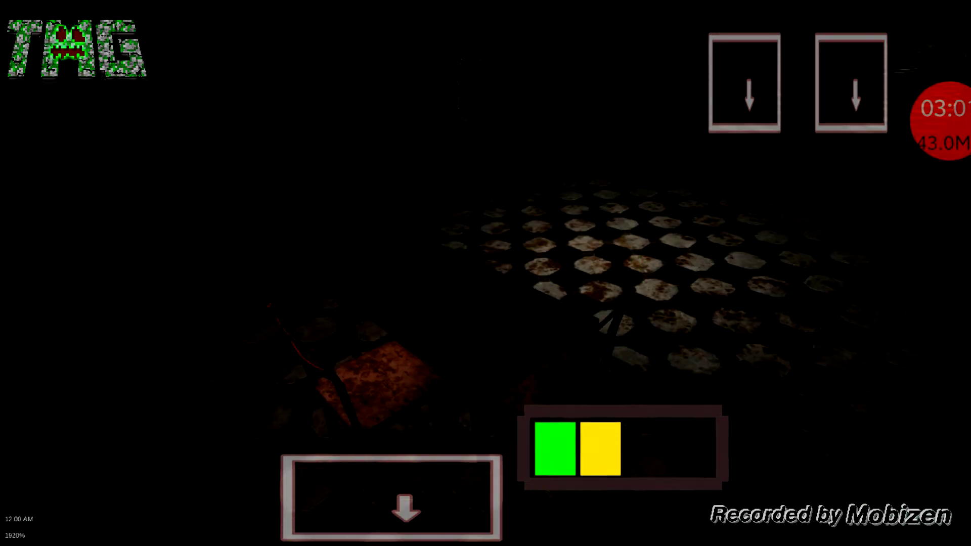
click(392, 496)
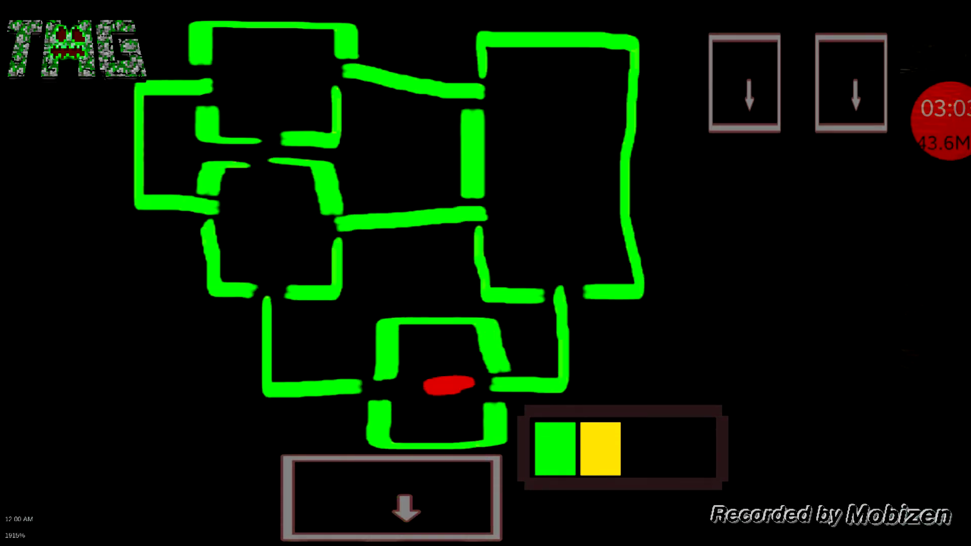
click(297, 108)
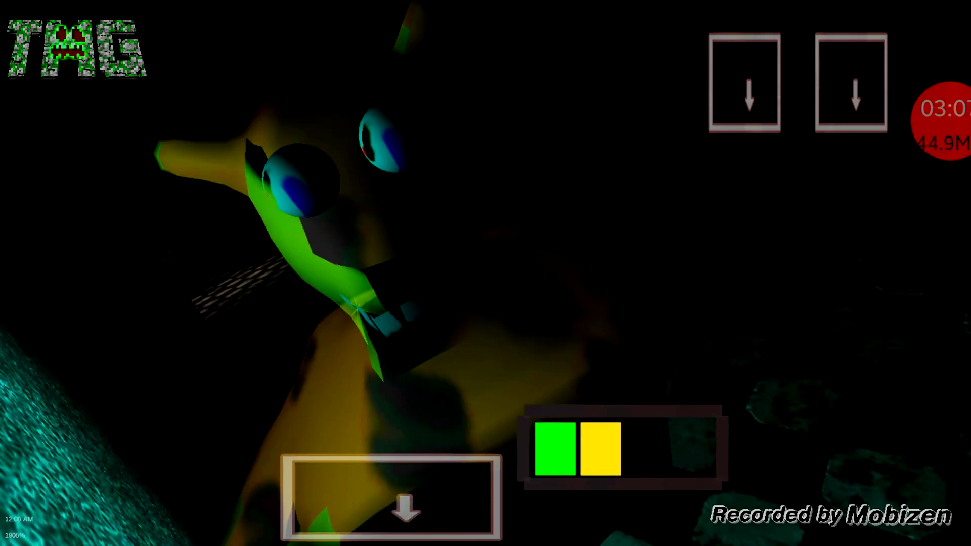
click(153, 316)
click(707, 305)
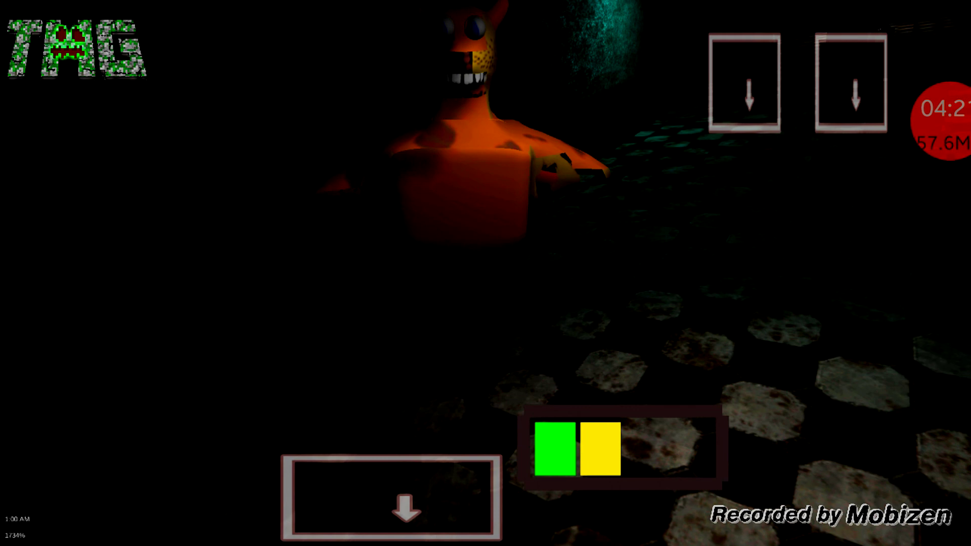
Step: Return to the office while the orange animatronic occupies the doorway, then use the bottom arrow panel after it leaves
drag(529, 195, 504, 277)
click(515, 106)
click(470, 106)
drag(480, 29, 477, 86)
click(476, 308)
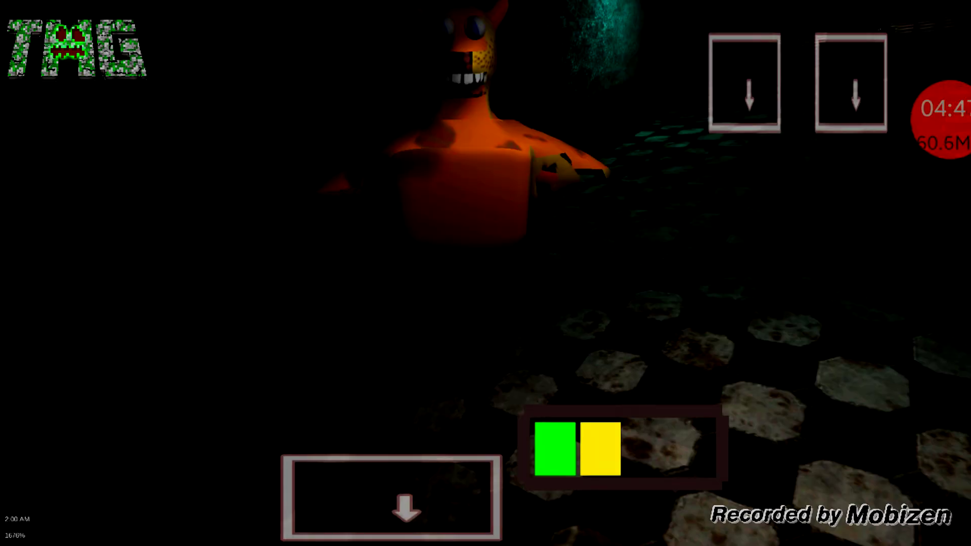
click(385, 499)
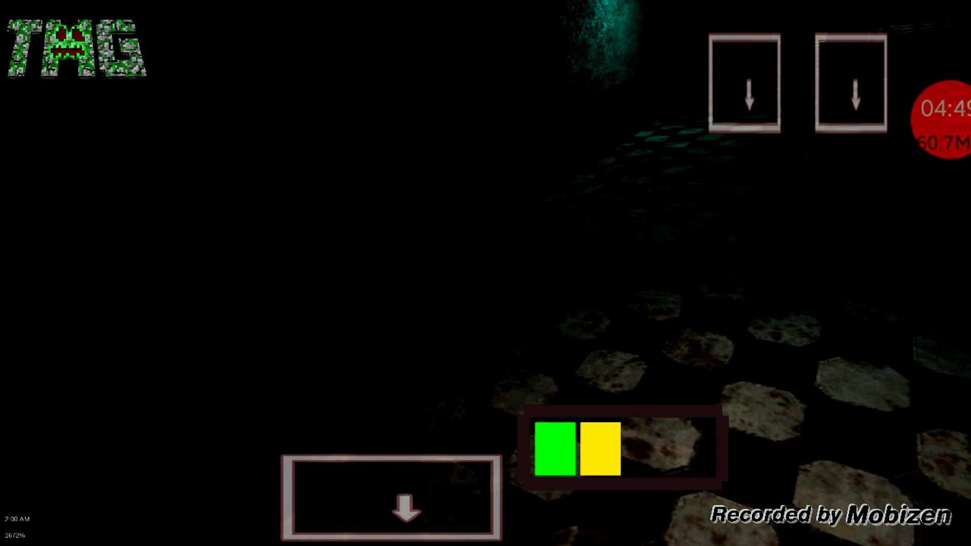
Step: Toggle the camera map a few times, ending with the building map open at 4:00 AM
click(411, 499)
click(416, 515)
click(398, 518)
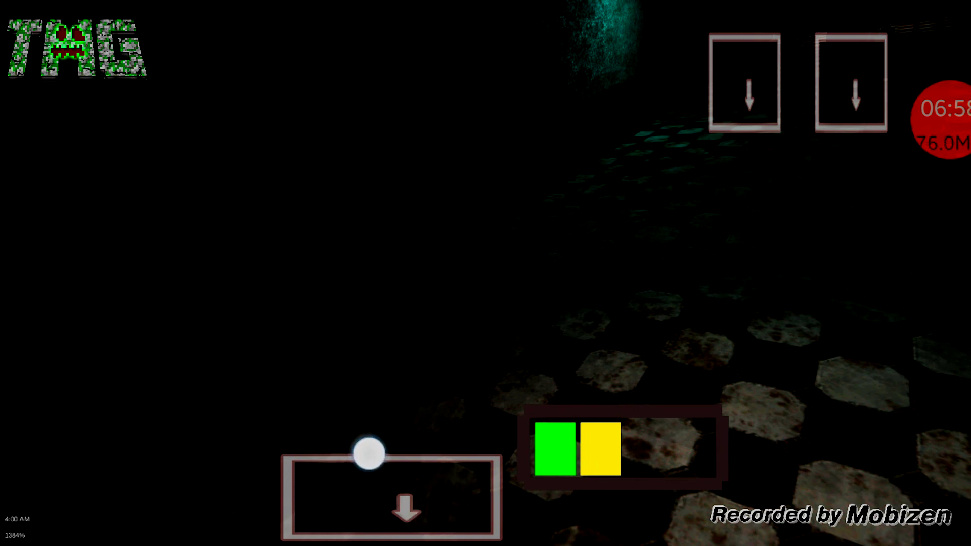
click(368, 460)
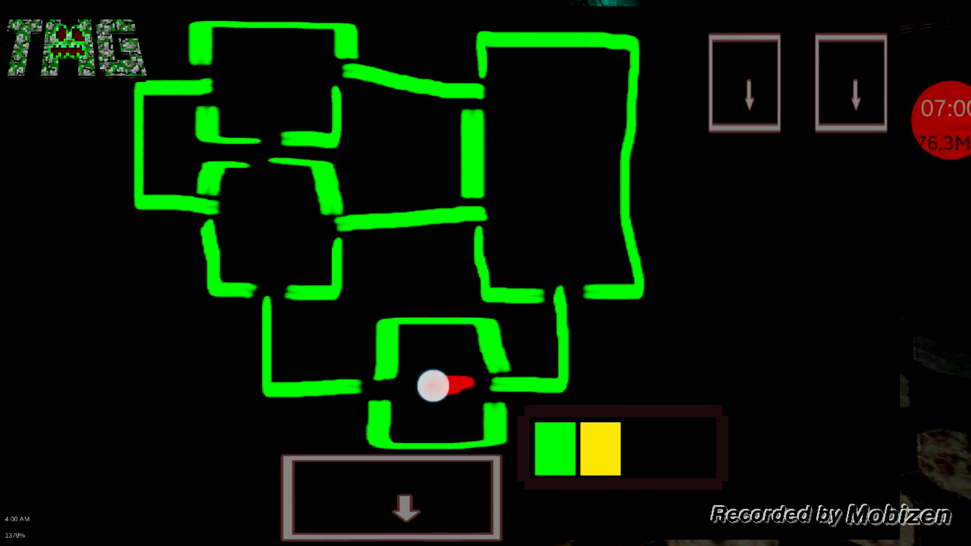
click(397, 517)
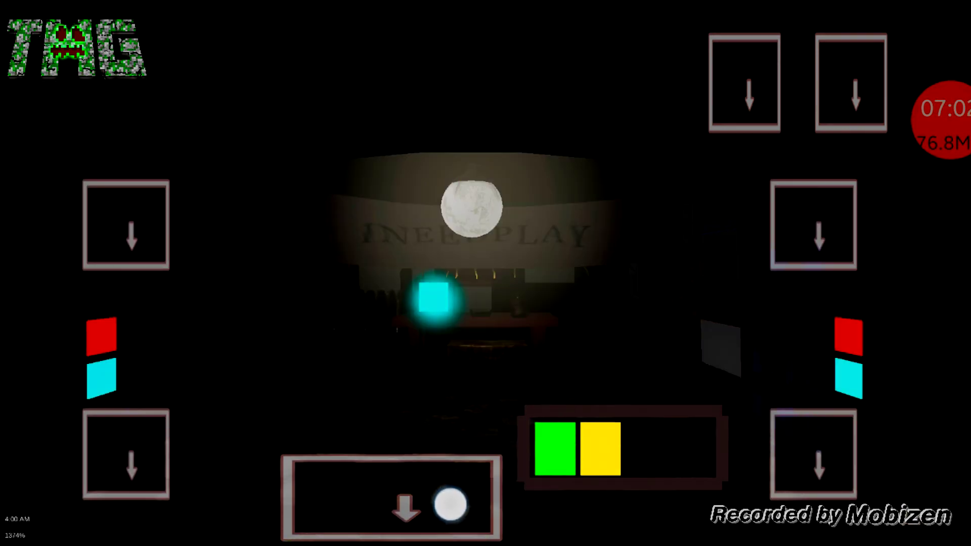
click(451, 504)
click(391, 497)
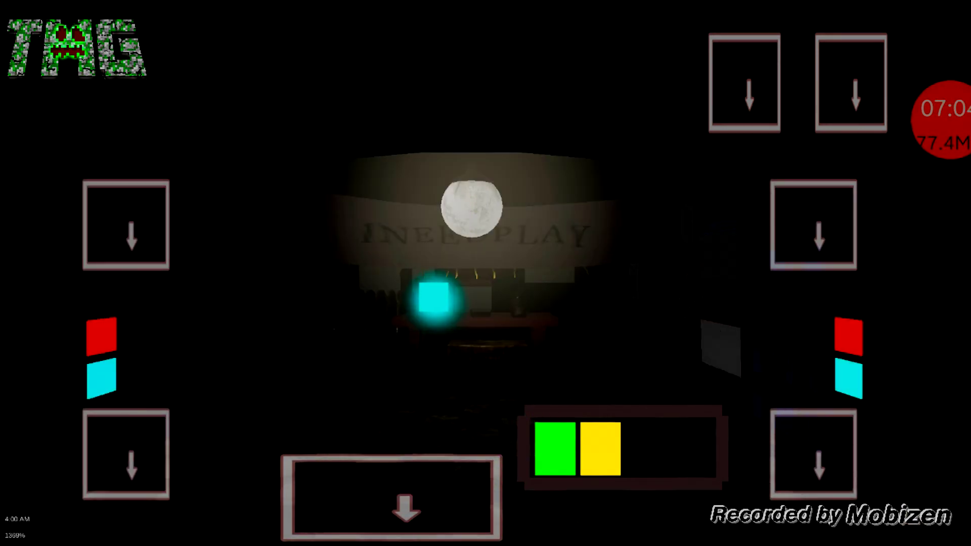
click(129, 455)
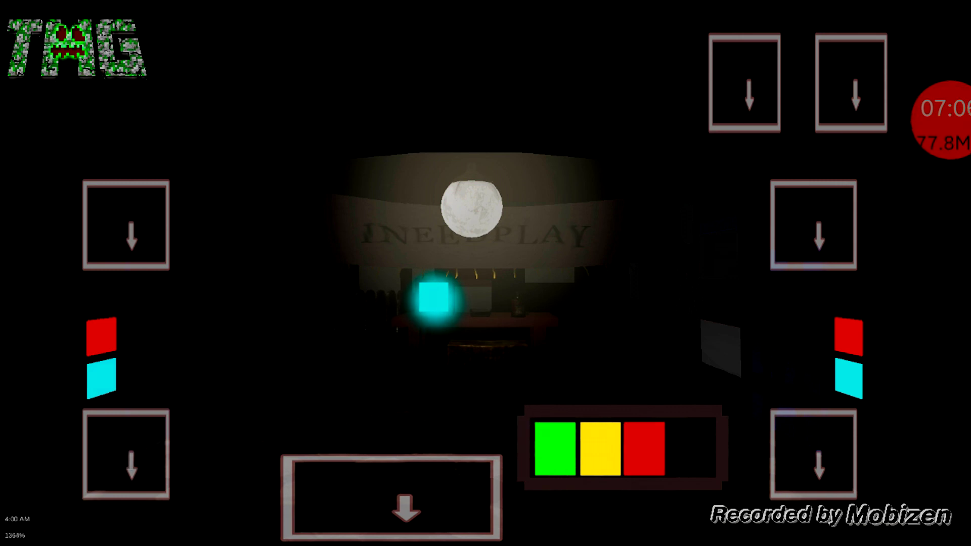
click(150, 471)
click(169, 444)
click(169, 481)
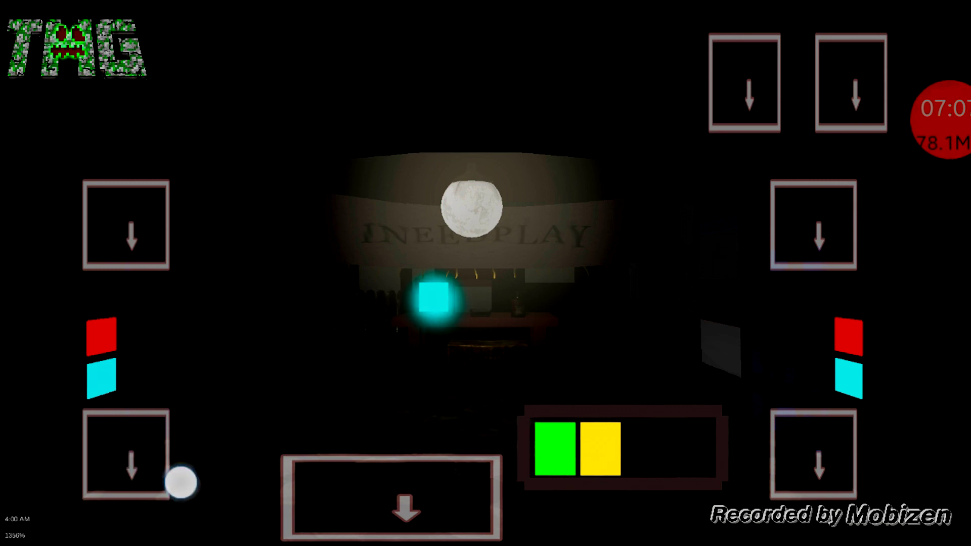
click(826, 478)
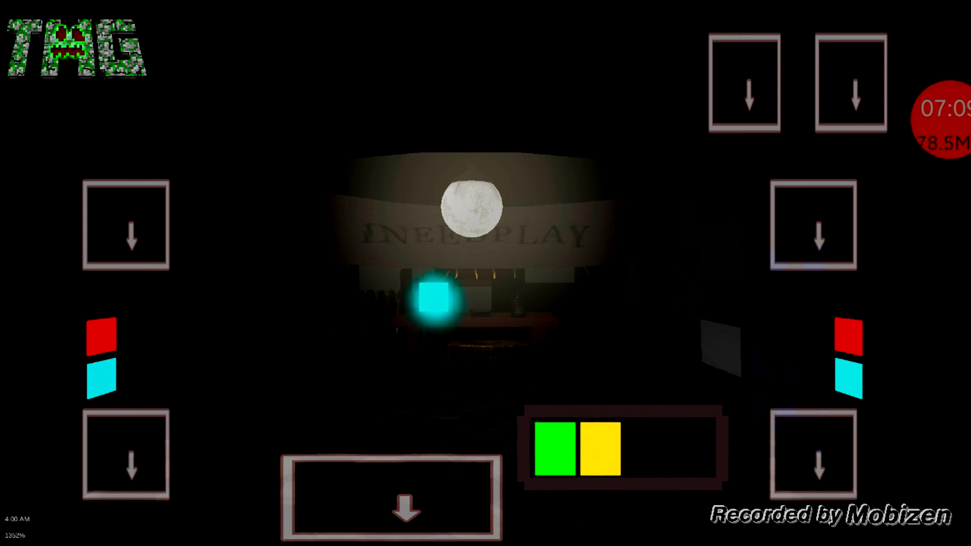
click(822, 474)
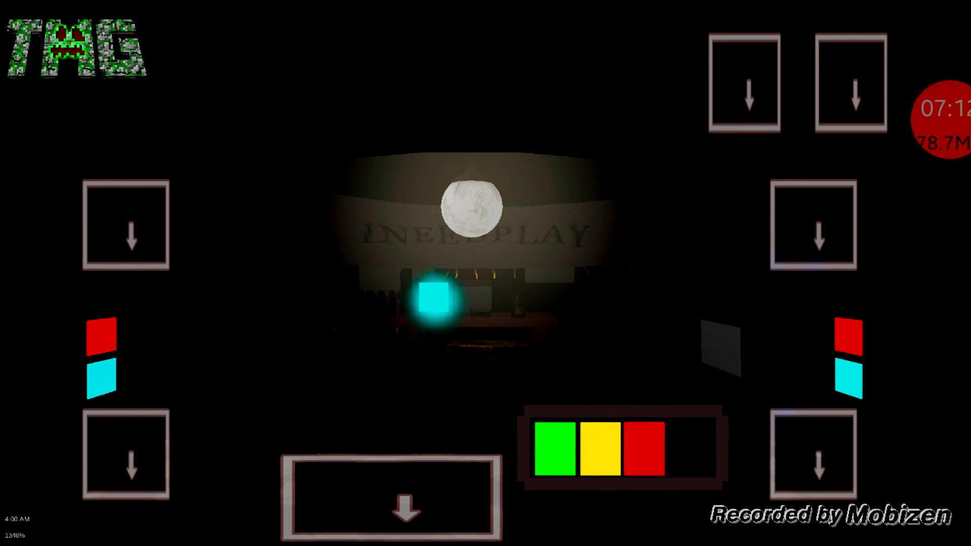
click(842, 466)
click(840, 460)
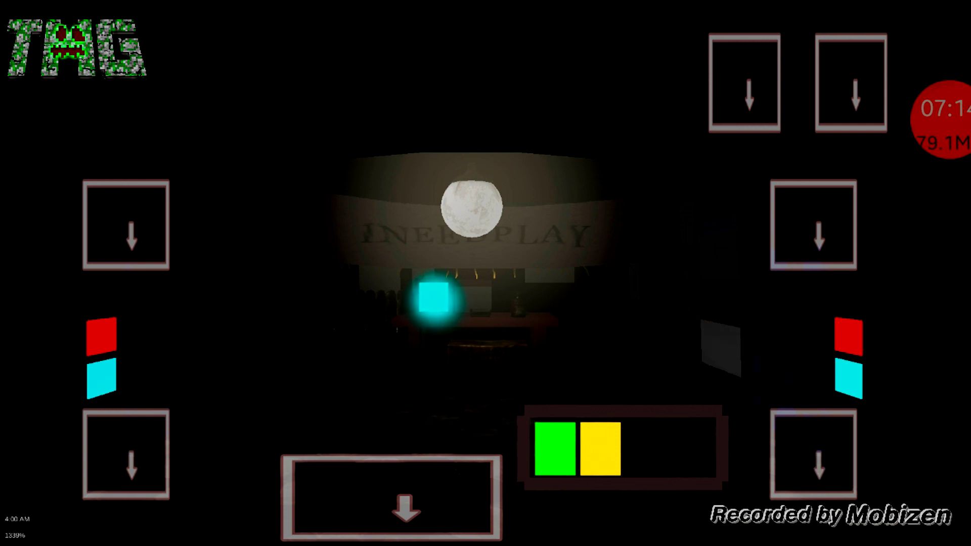
click(395, 511)
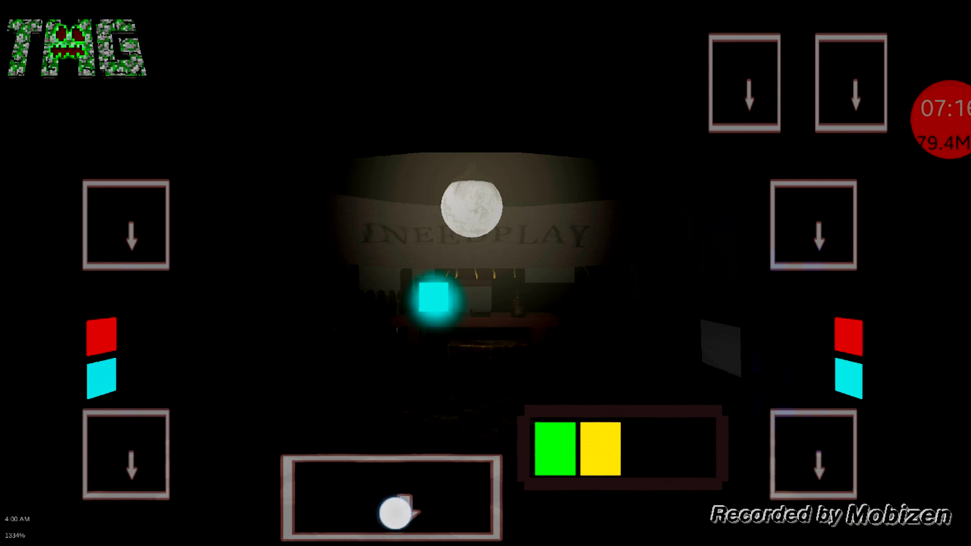
click(346, 510)
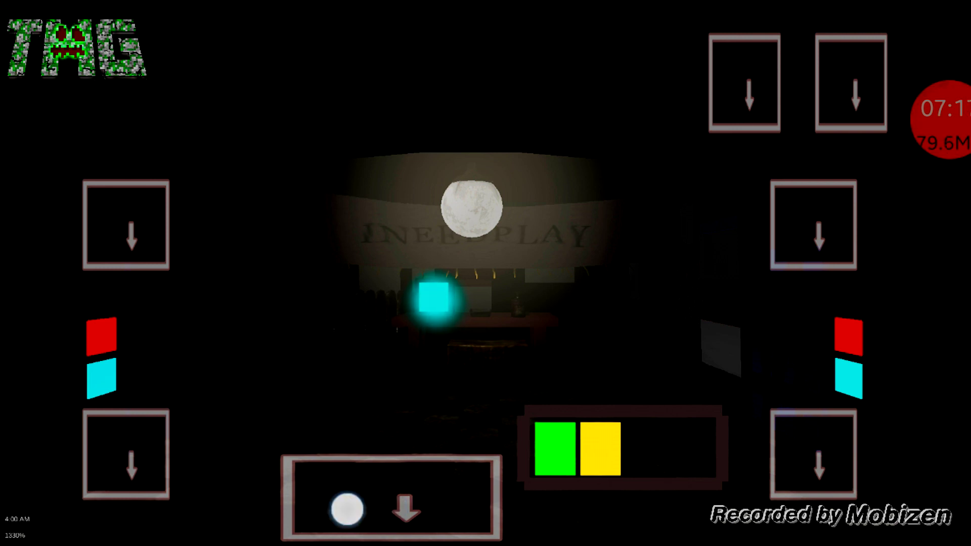
click(352, 499)
click(476, 531)
click(445, 510)
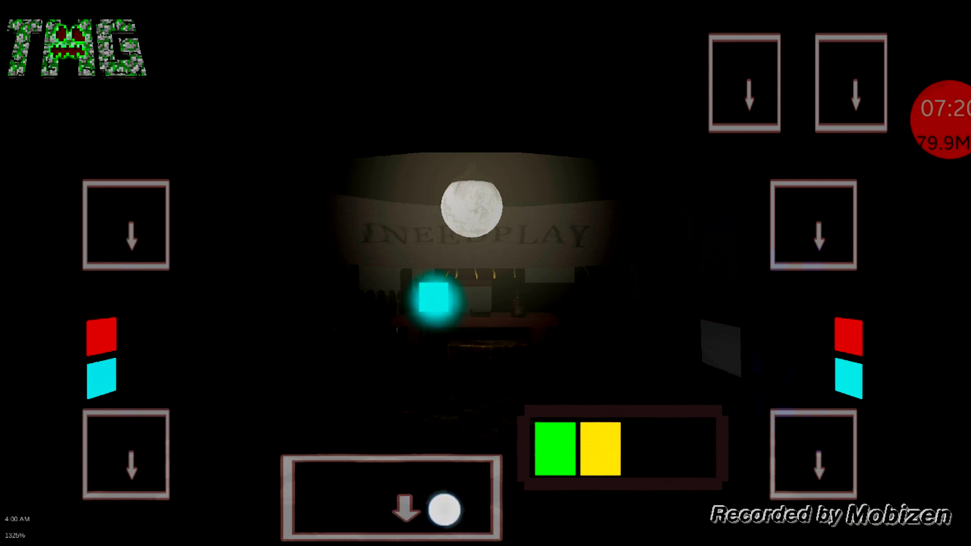
click(429, 494)
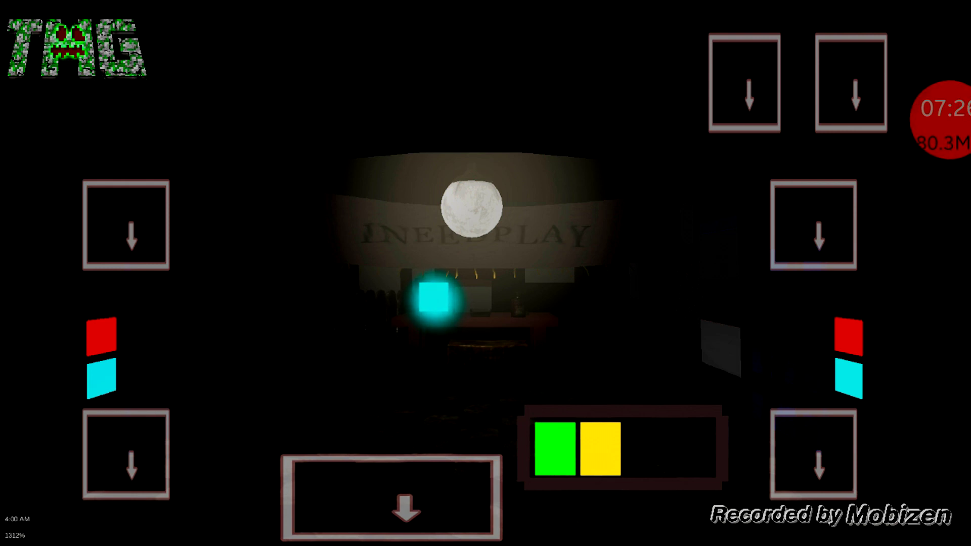
click(382, 506)
click(416, 516)
click(411, 521)
click(397, 353)
click(603, 264)
click(498, 342)
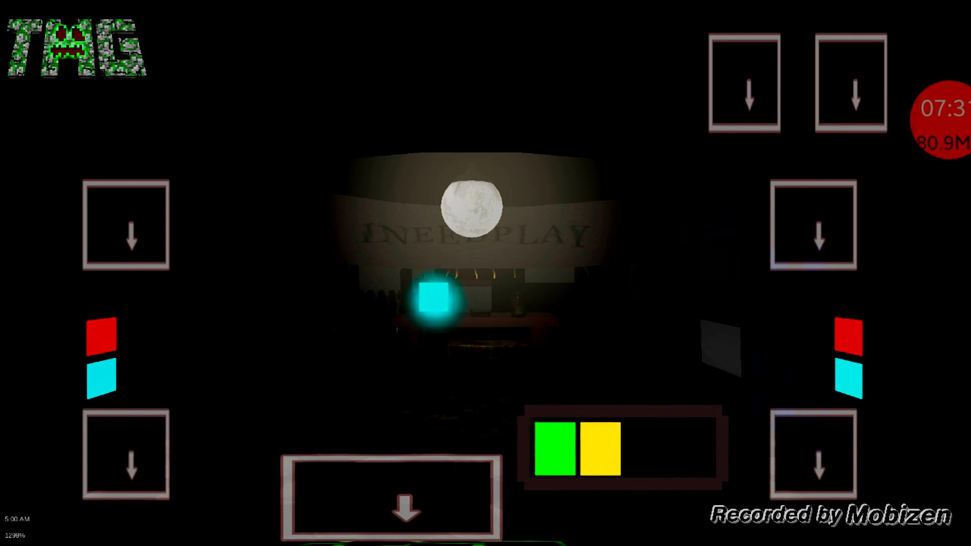
click(464, 336)
click(296, 289)
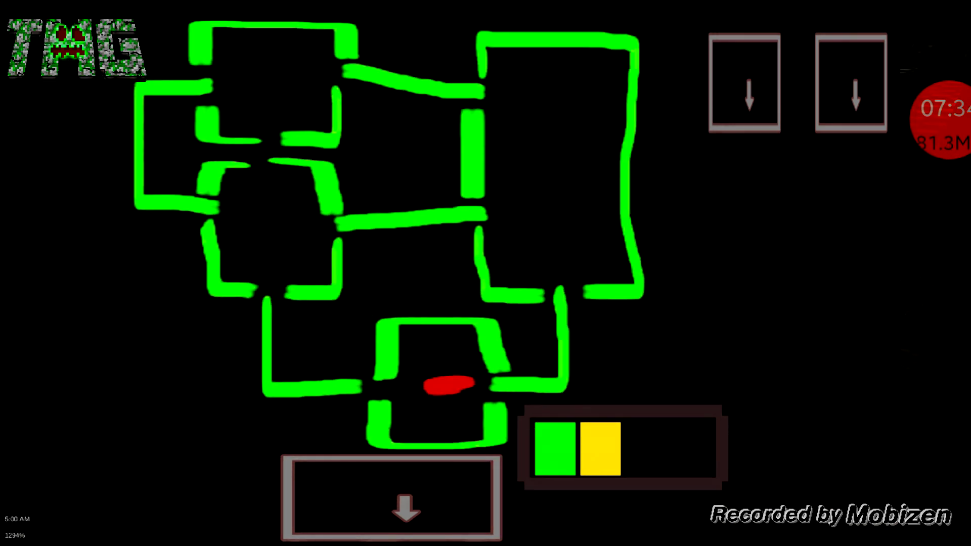
Step: Open and close the camera map repeatedly, finishing in the dark office at 5:00 AM
click(427, 507)
click(423, 505)
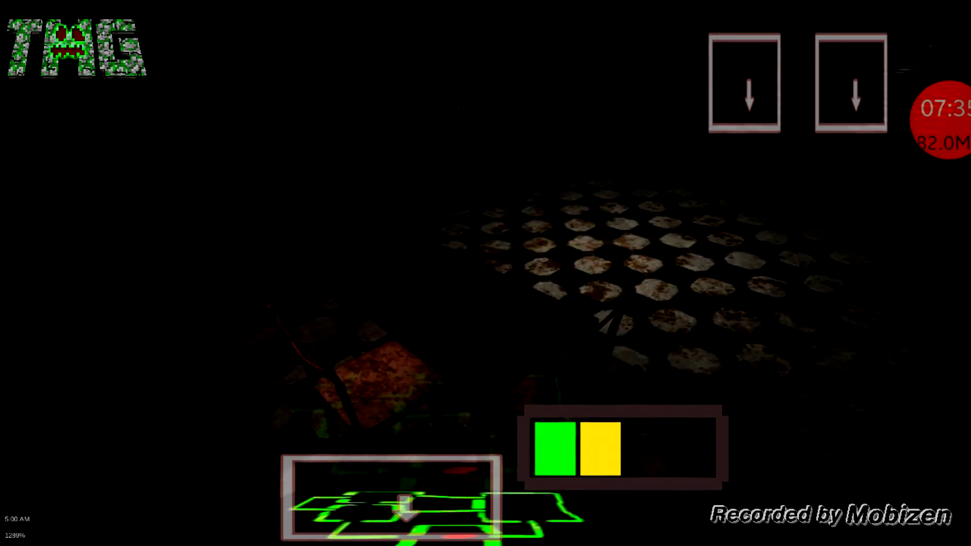
click(316, 134)
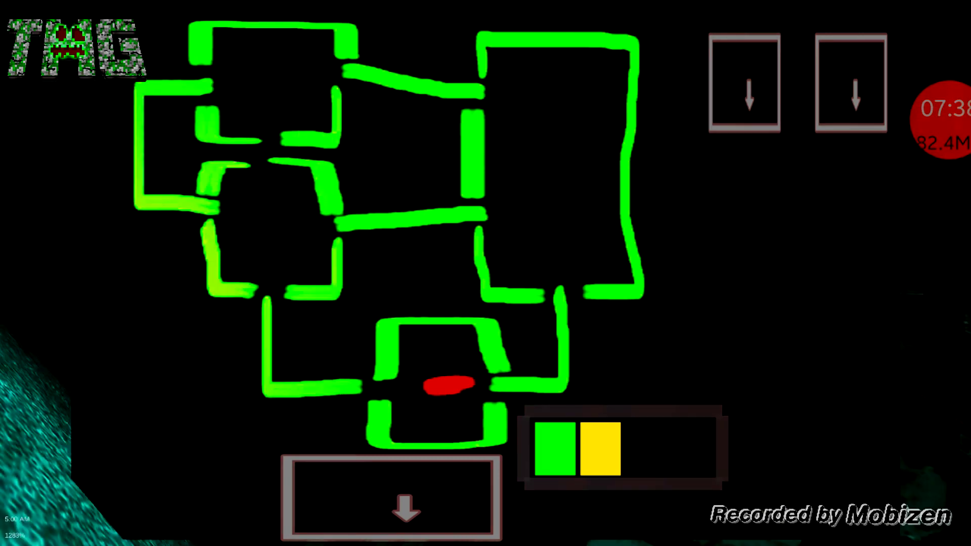
click(435, 515)
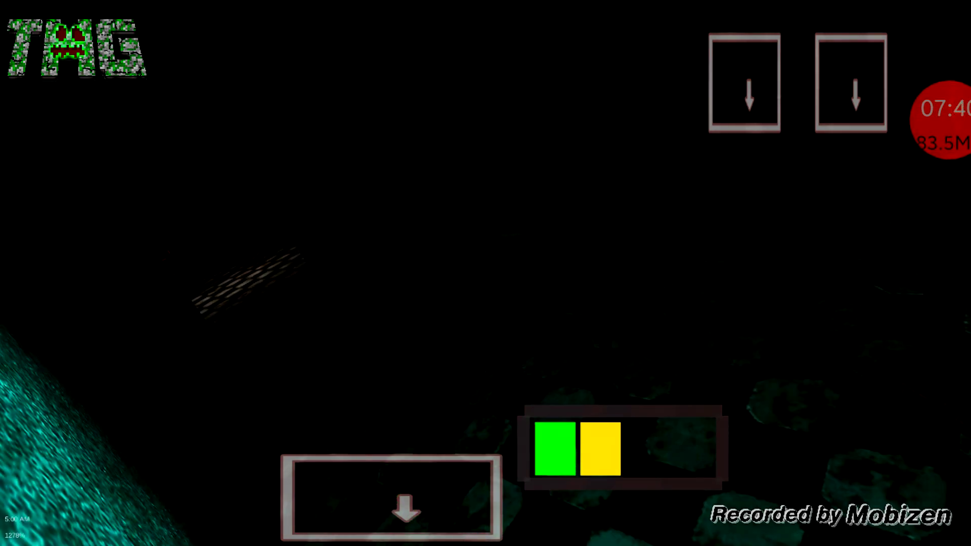
click(391, 501)
click(536, 186)
click(401, 510)
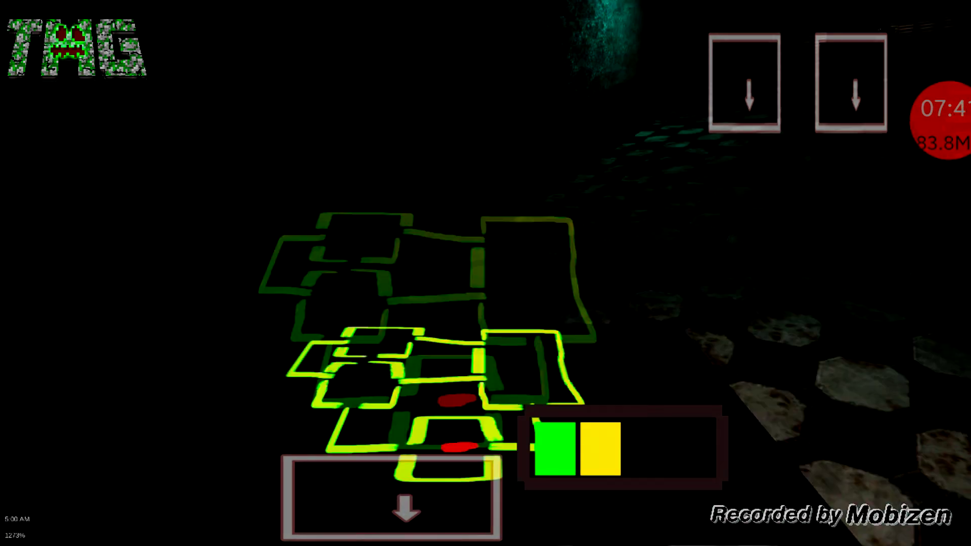
click(401, 518)
click(457, 419)
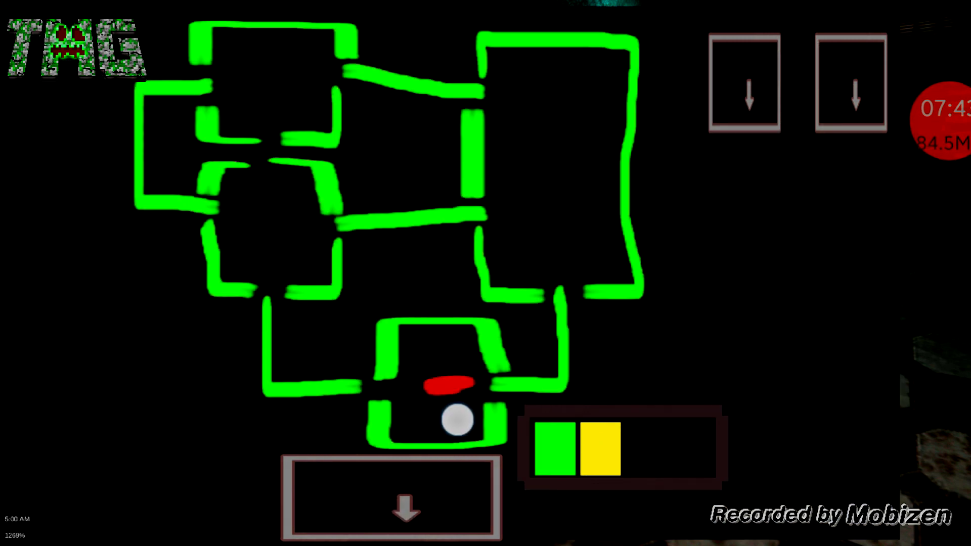
click(425, 516)
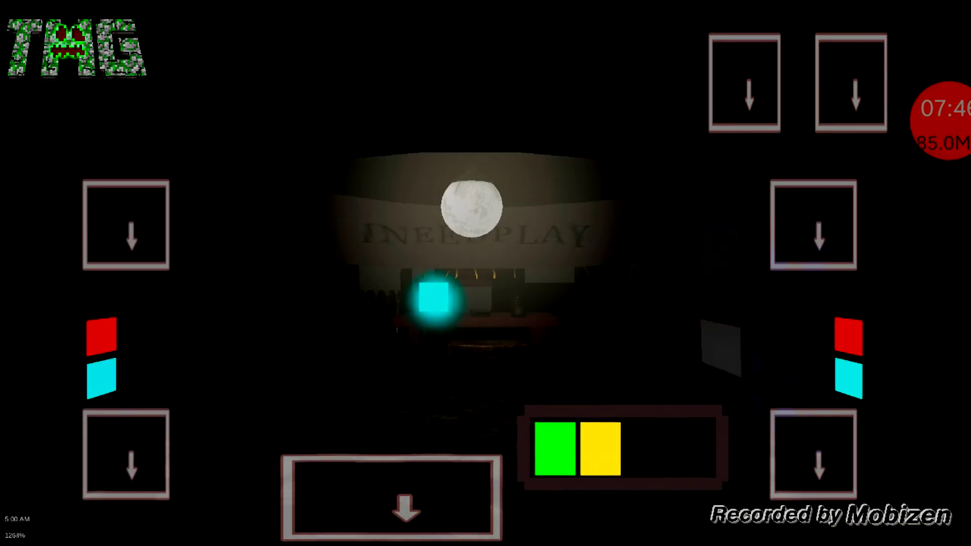
Step: Flash the door lights, then switch both side defences on and off to save power
click(833, 460)
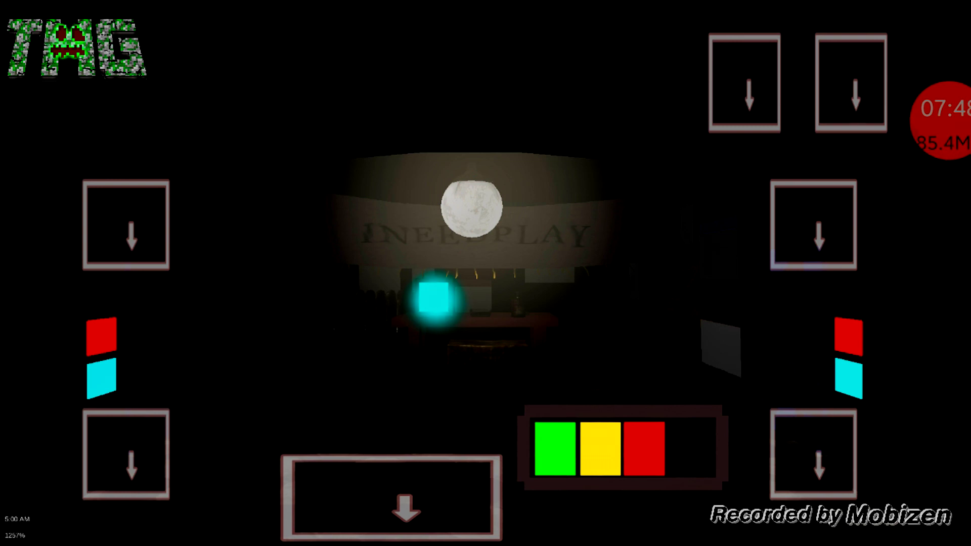
click(824, 473)
click(684, 324)
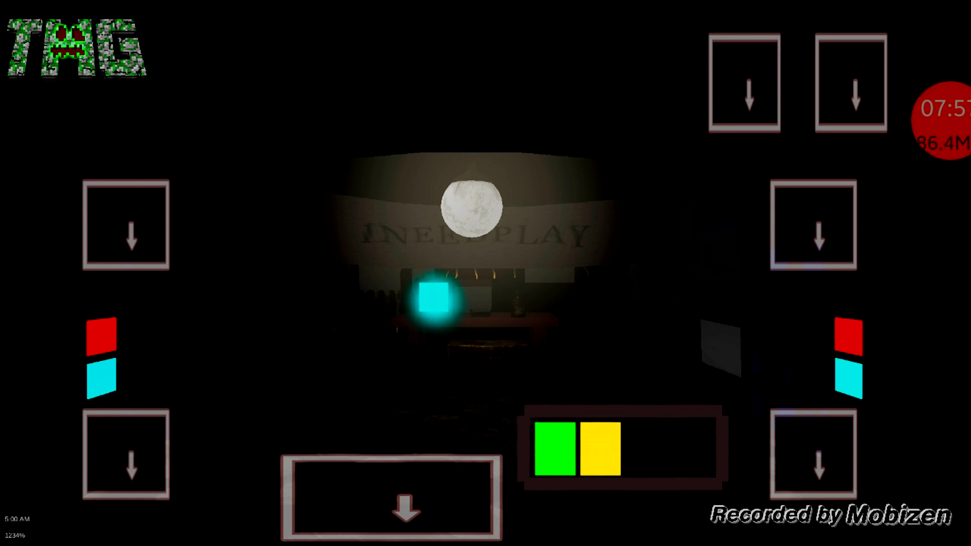
click(127, 510)
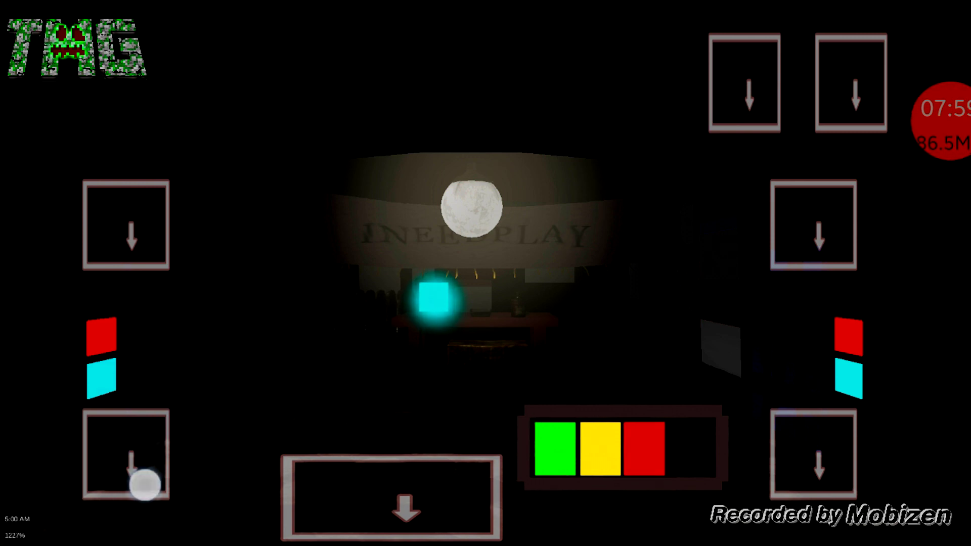
click(145, 483)
click(851, 483)
click(142, 487)
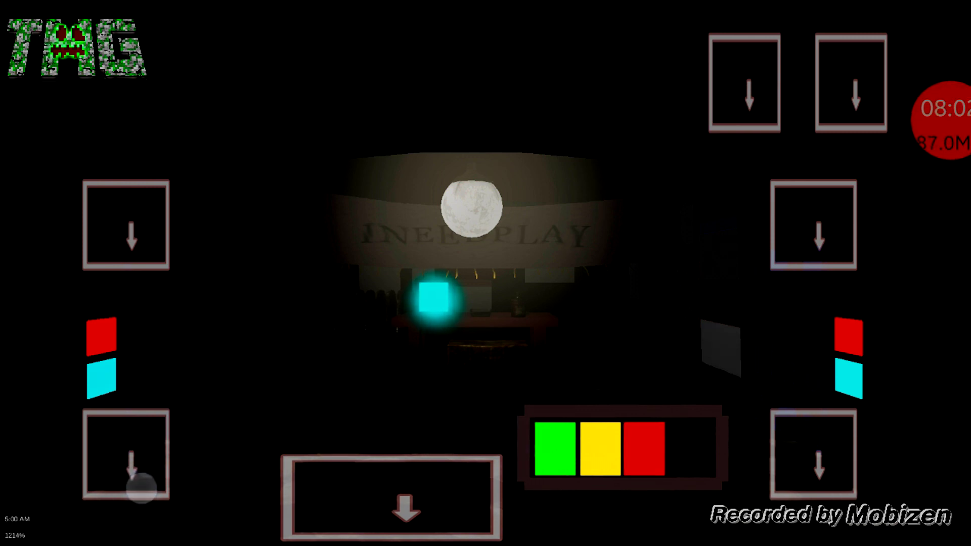
click(830, 484)
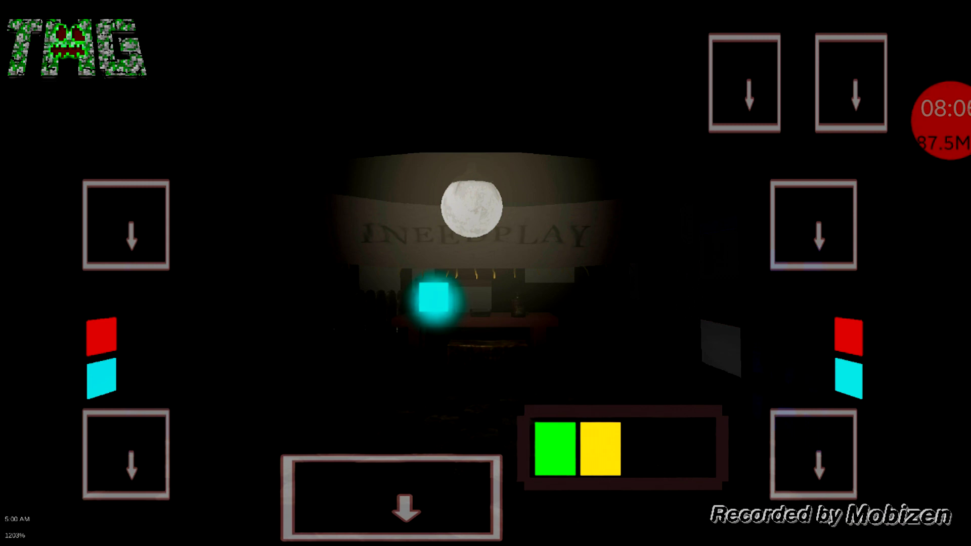
Step: Work the bottom camera panel until the building's camera map comes up
click(393, 509)
click(436, 511)
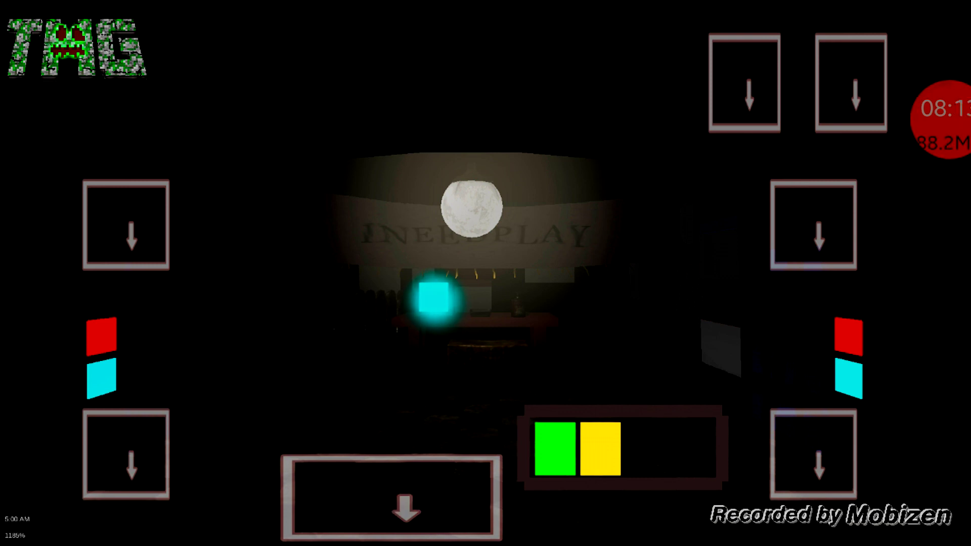
click(435, 518)
click(435, 529)
click(455, 495)
click(444, 524)
click(445, 500)
click(409, 439)
click(417, 515)
click(405, 487)
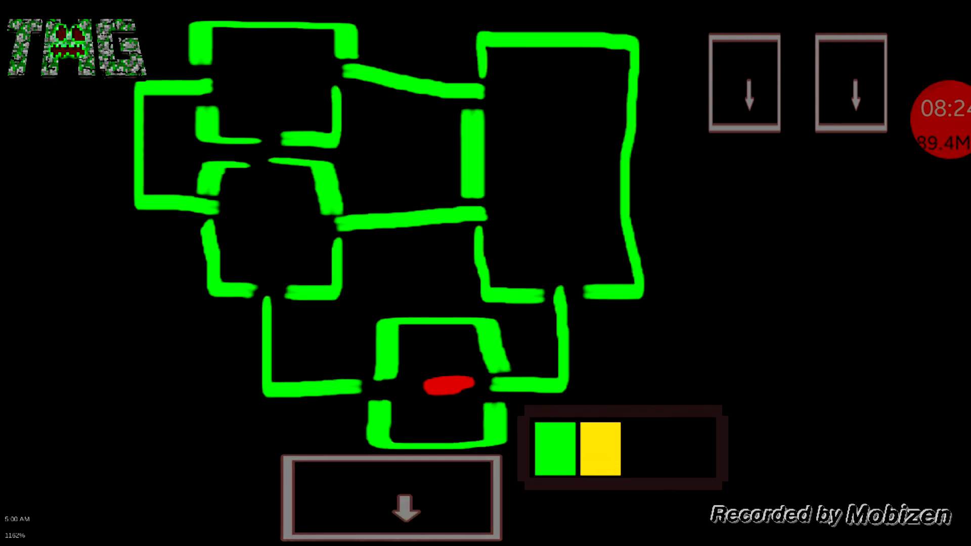
Step: Check a room on the camera map, then close it and look around the office
click(597, 208)
click(414, 516)
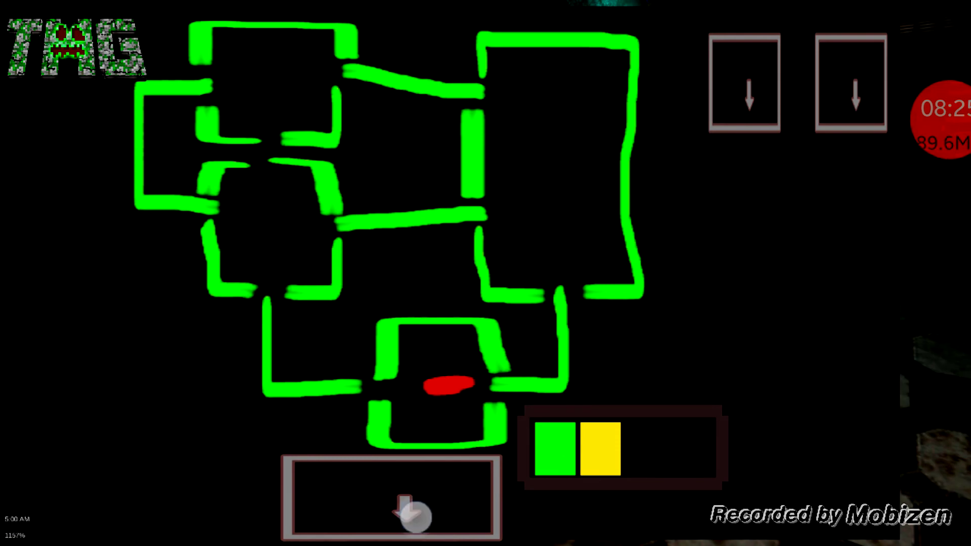
click(524, 110)
click(697, 41)
click(489, 184)
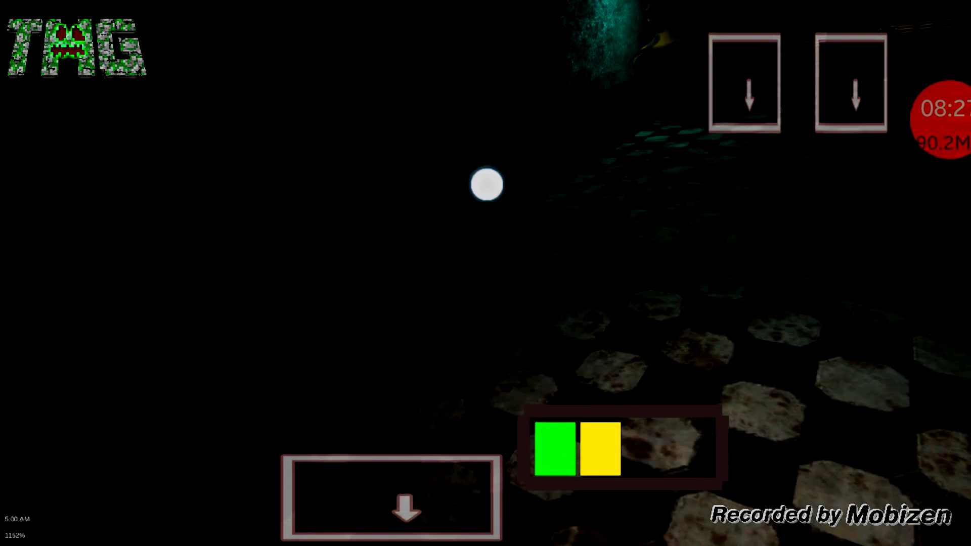
click(673, 74)
click(327, 362)
click(553, 169)
click(434, 496)
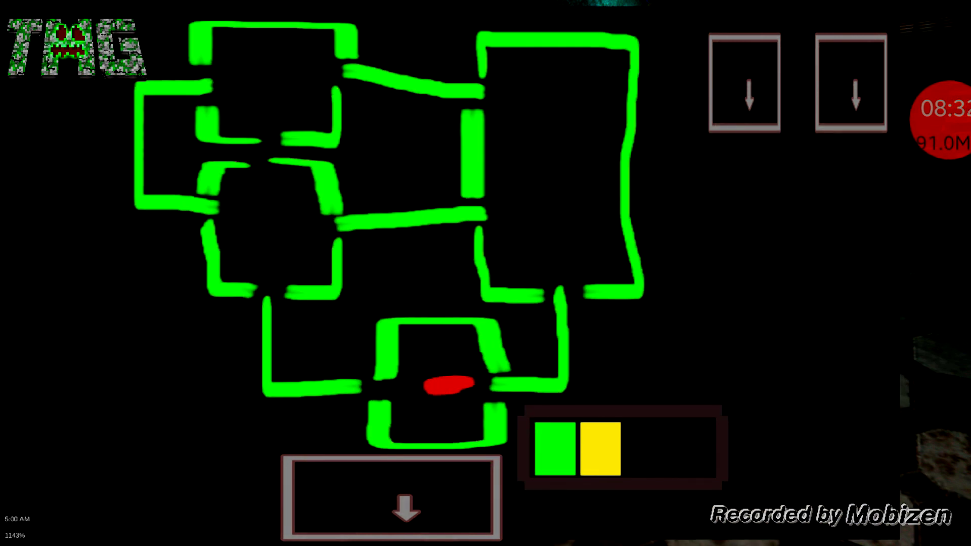
Step: Reopen the camera map, view the rooms, then close it to face the orange animatronic
click(401, 511)
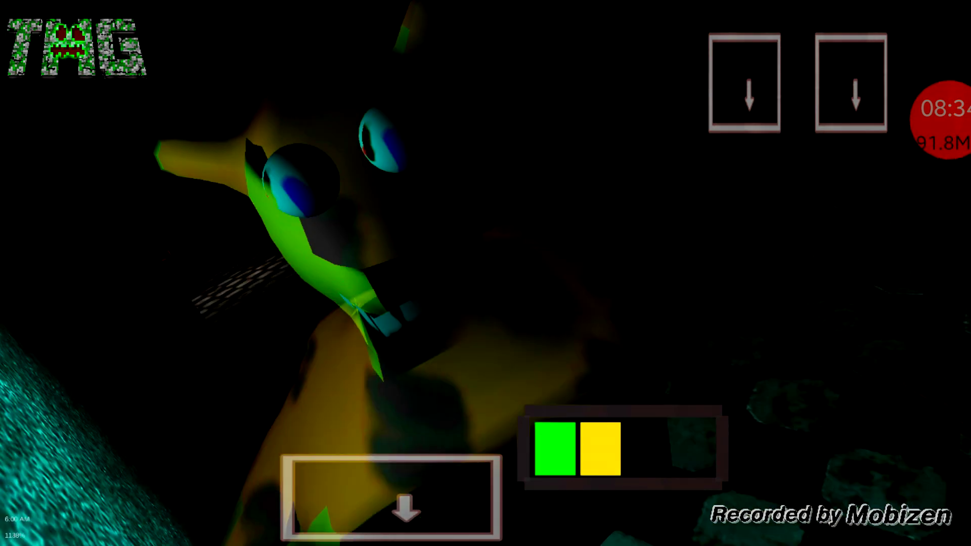
click(310, 384)
click(464, 379)
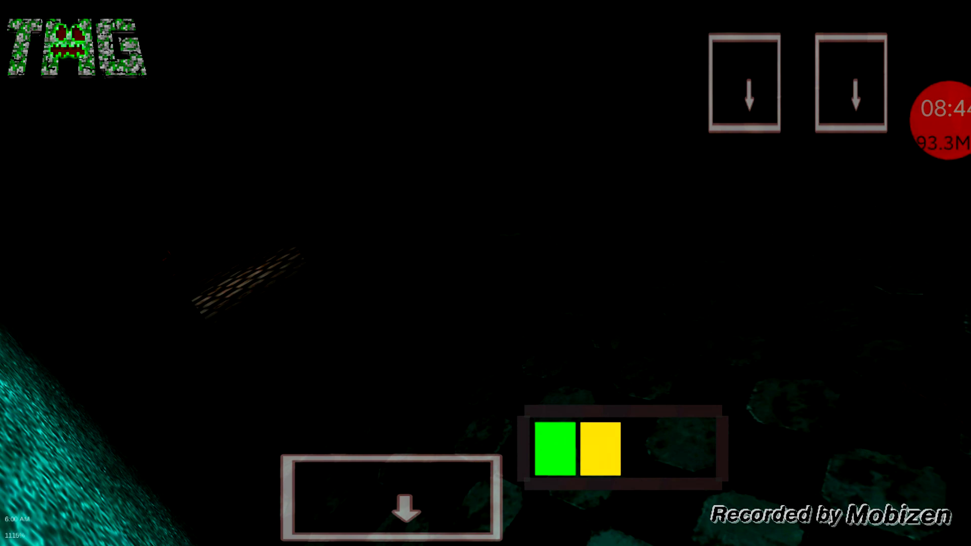
click(413, 516)
click(412, 503)
click(399, 507)
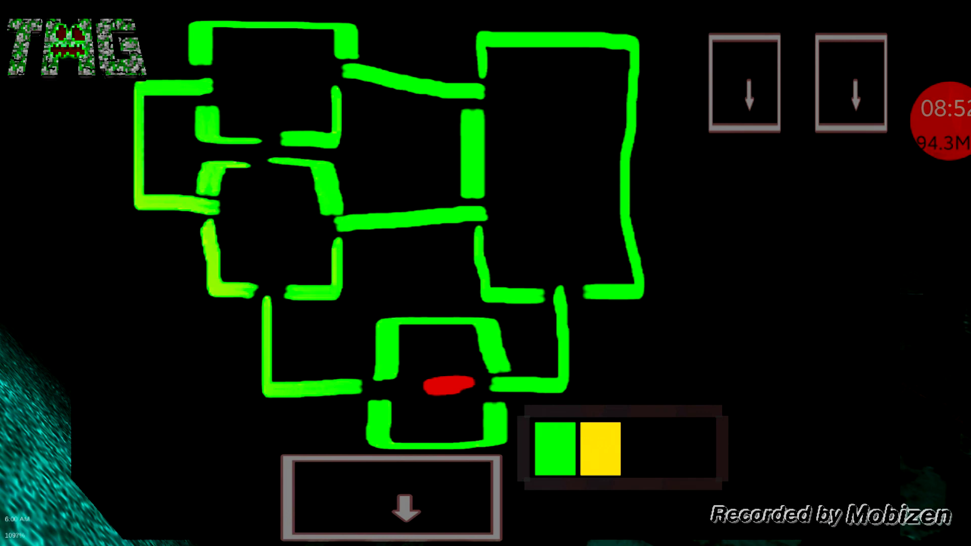
click(391, 496)
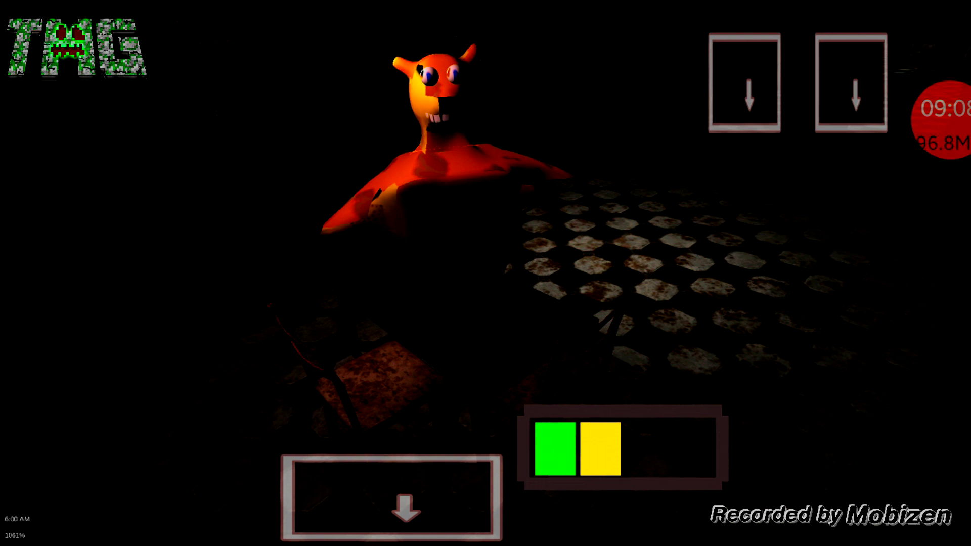
Step: Tap the yellow animatronic's face until it vanishes, then go back to the office view
click(558, 245)
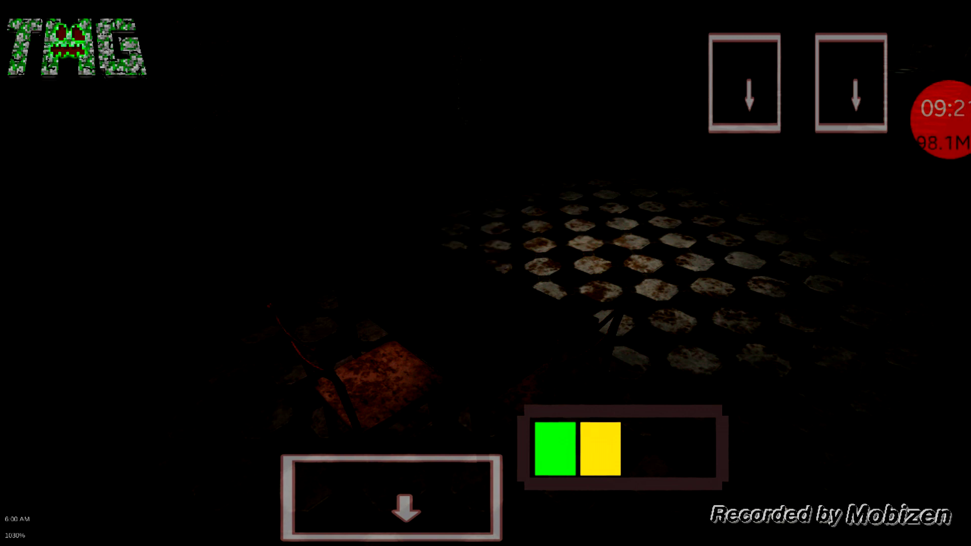
click(395, 514)
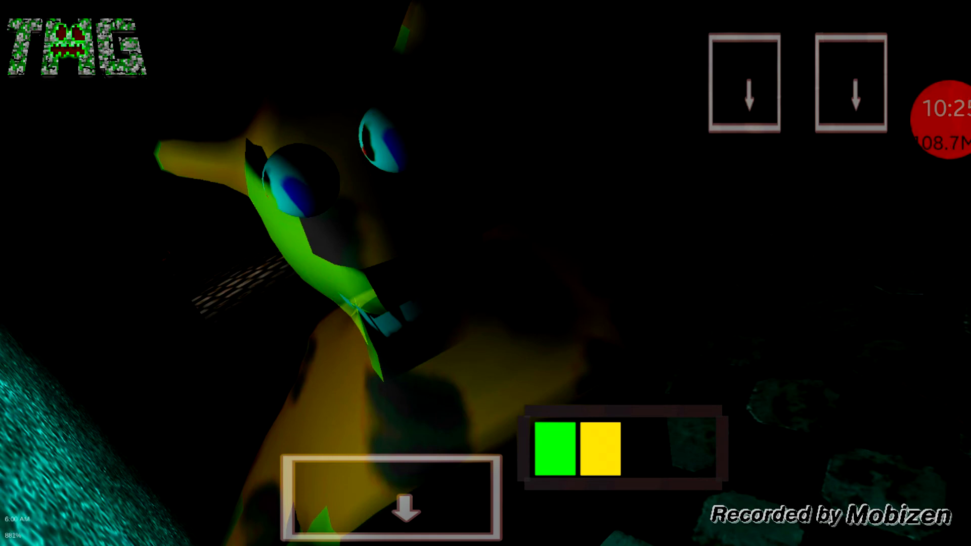
click(172, 150)
click(280, 260)
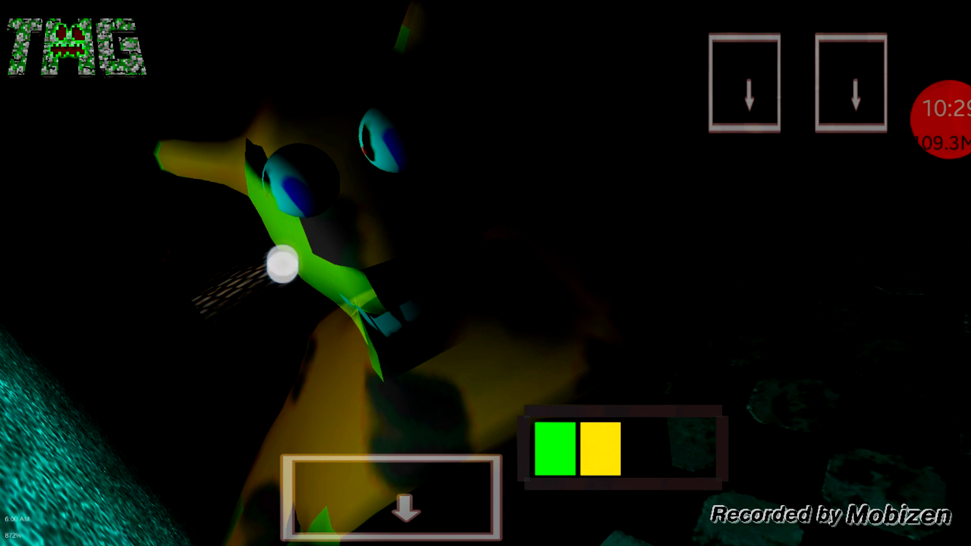
click(277, 260)
click(415, 276)
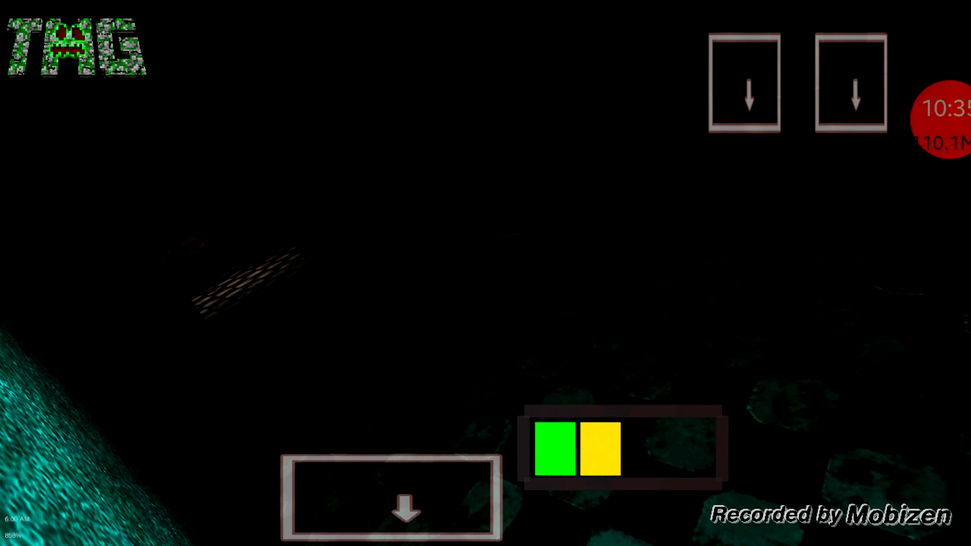
click(349, 495)
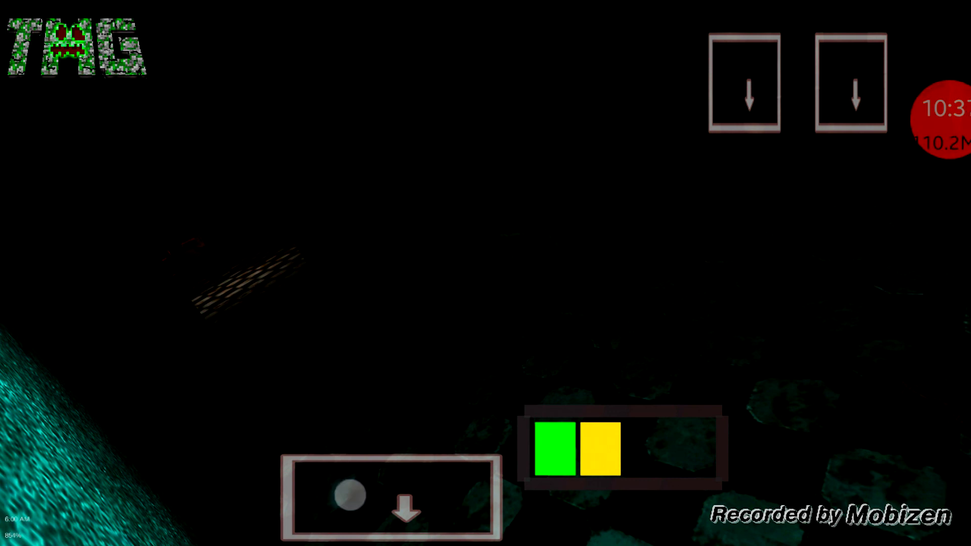
click(453, 495)
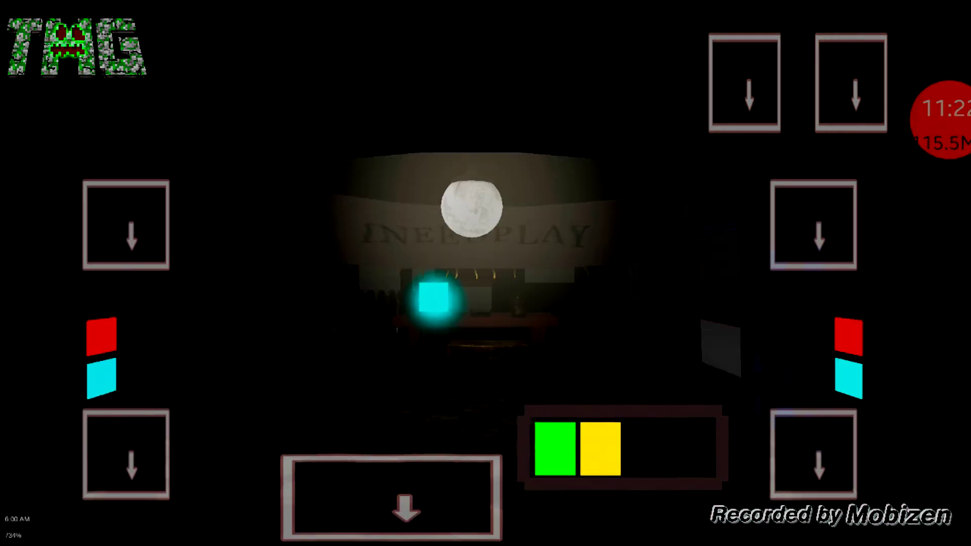
Step: Toggle the camera map open and closed several times, ending on the office view
click(409, 522)
click(426, 529)
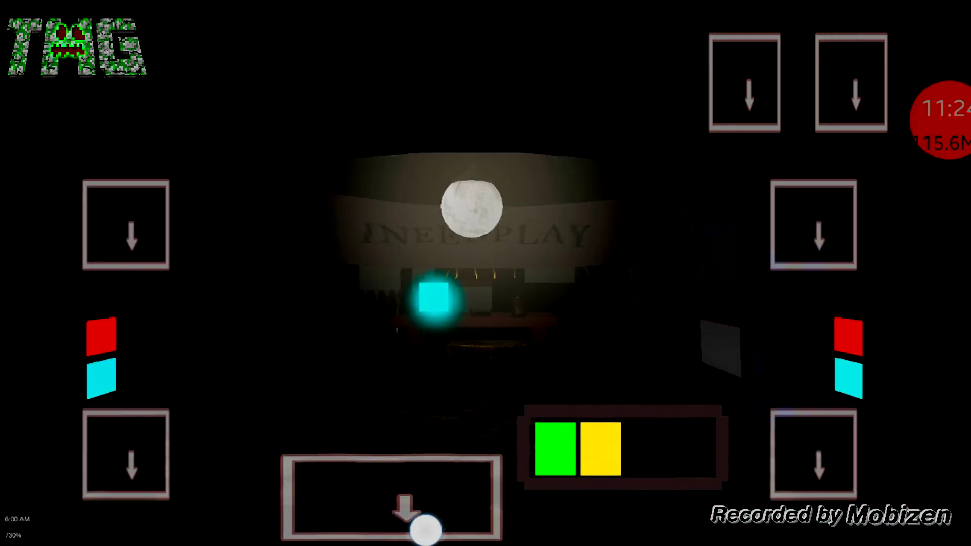
click(389, 501)
click(370, 507)
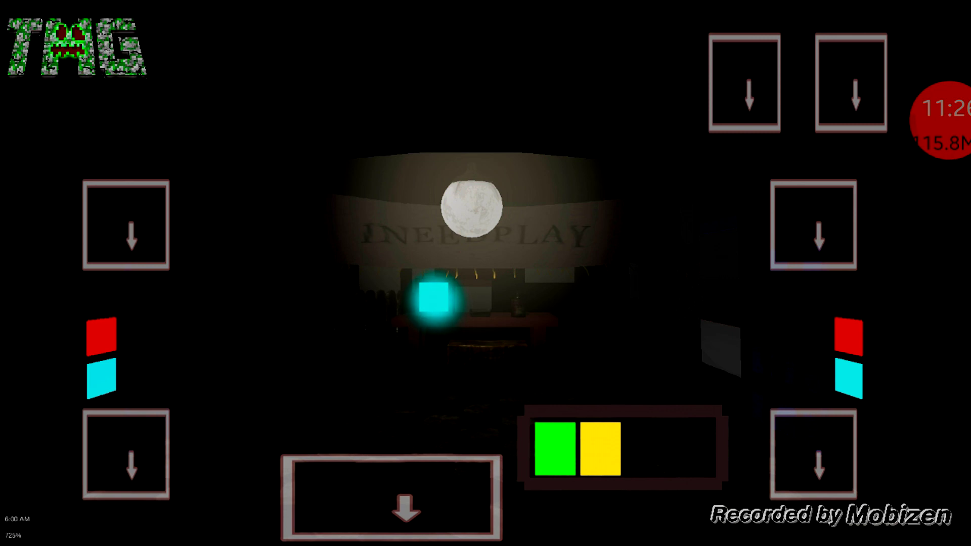
click(461, 500)
click(353, 517)
click(423, 502)
click(439, 512)
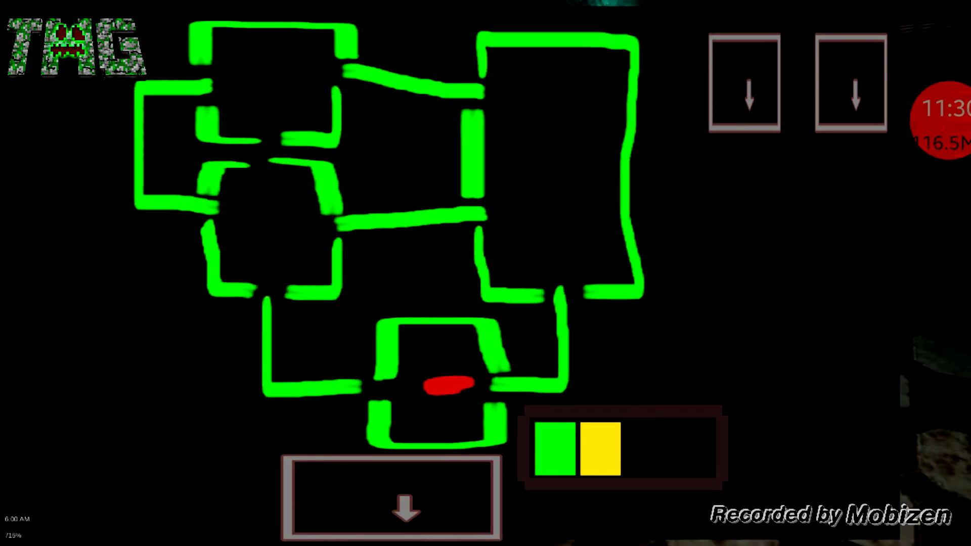
click(384, 517)
click(419, 516)
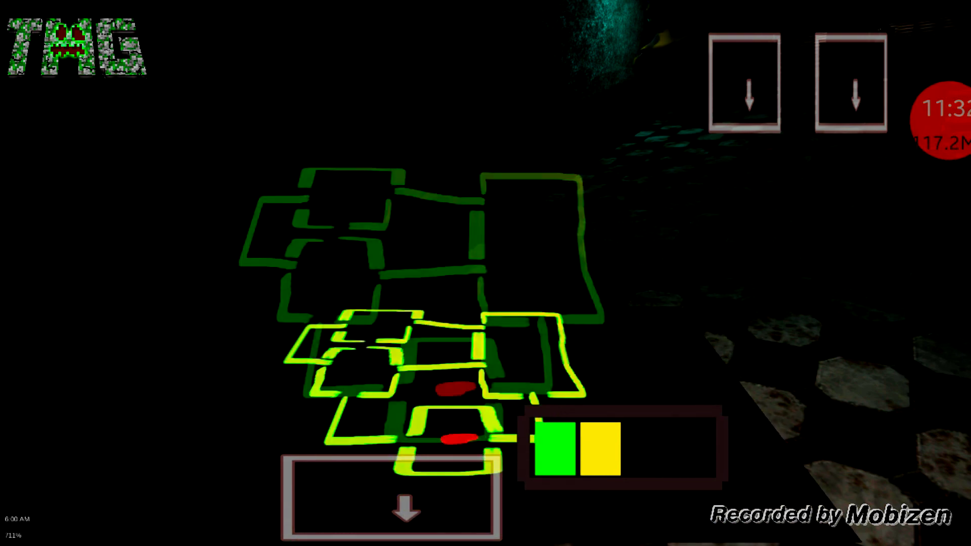
click(395, 509)
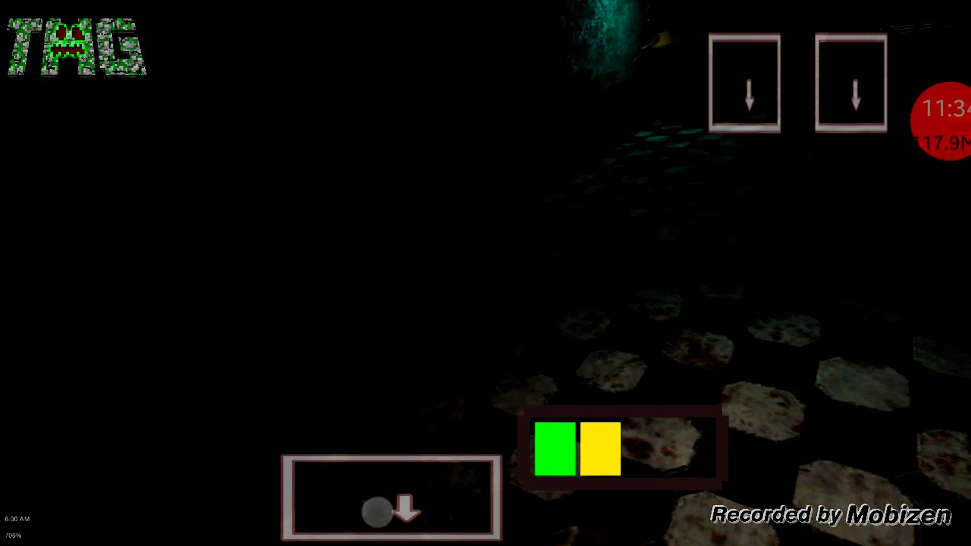
click(446, 397)
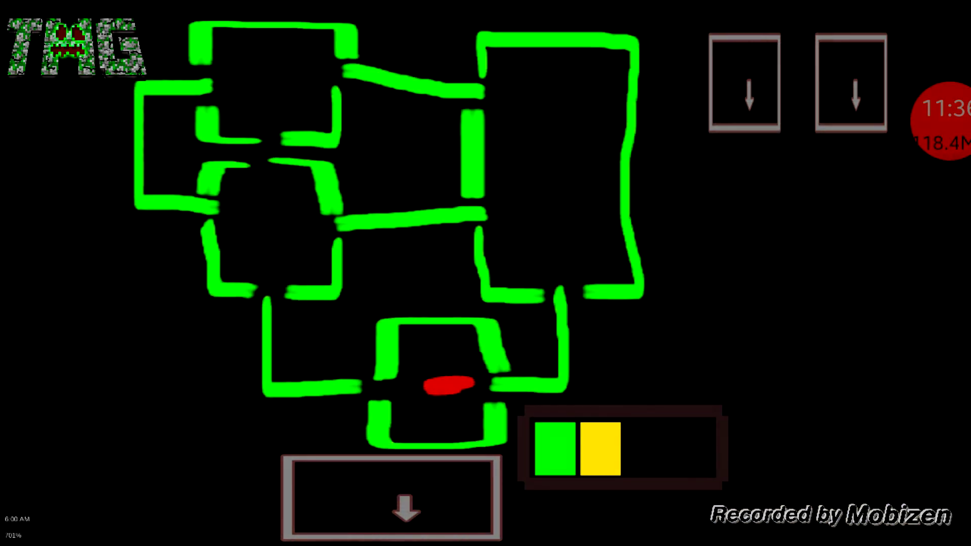
click(368, 519)
Step: Flash the door lights on both sides until the power runs out and the jumpscare plays
click(834, 240)
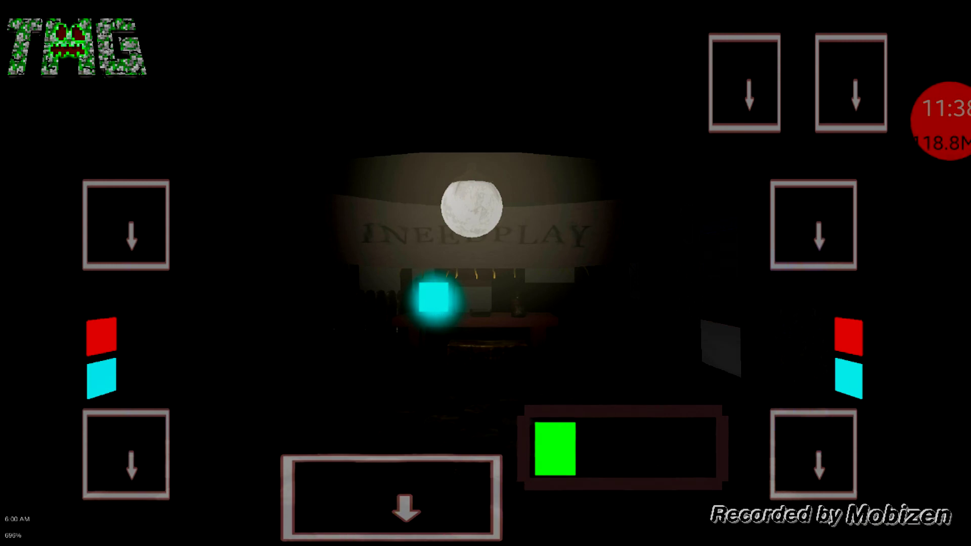
click(108, 224)
click(149, 464)
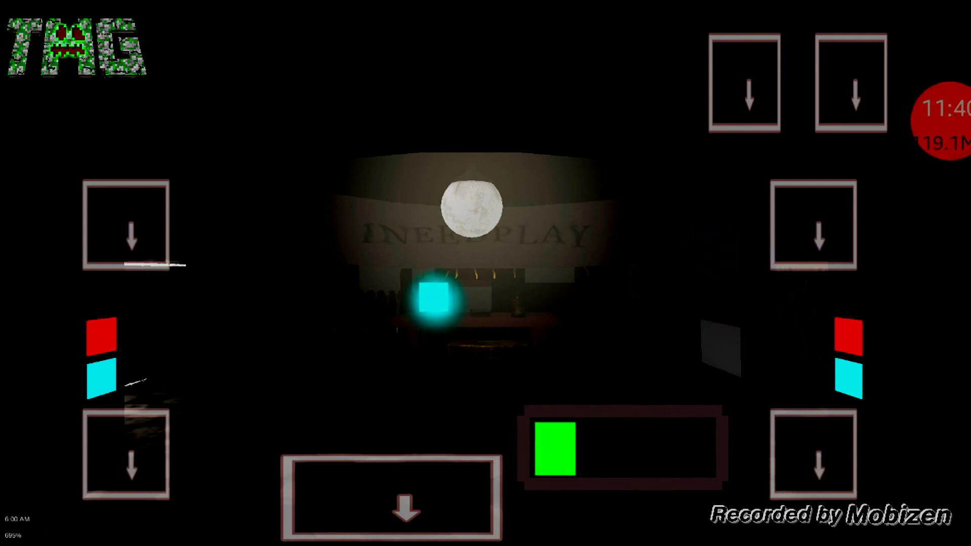
click(139, 463)
click(820, 486)
click(135, 465)
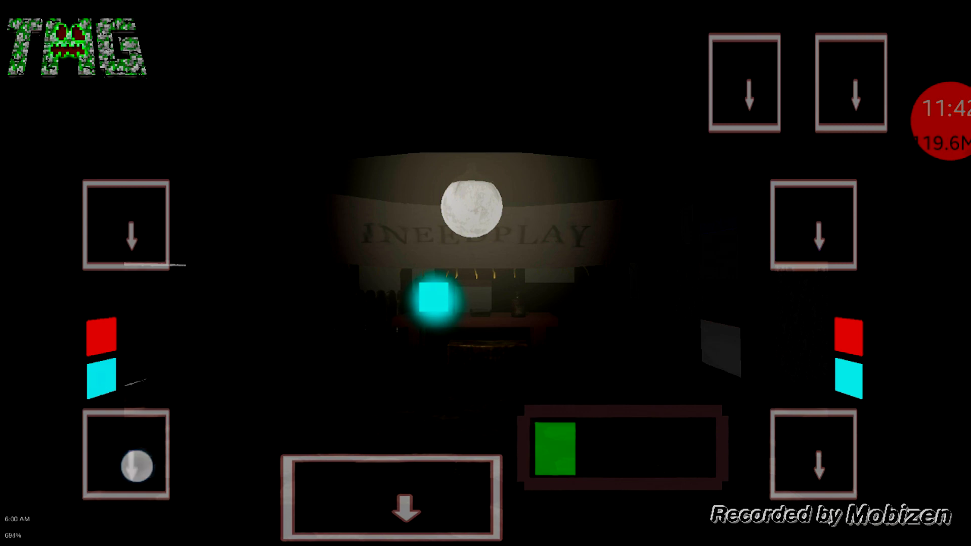
click(145, 468)
click(144, 468)
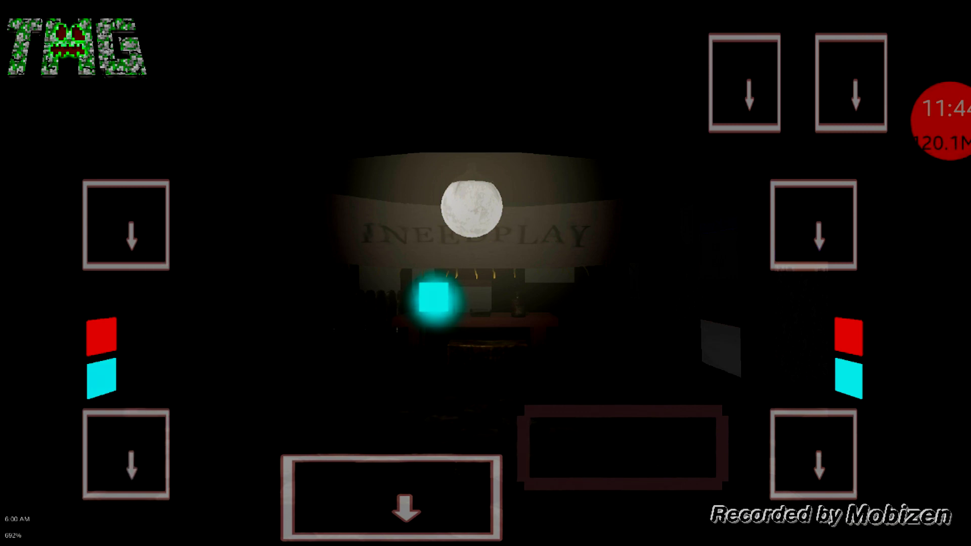
click(802, 226)
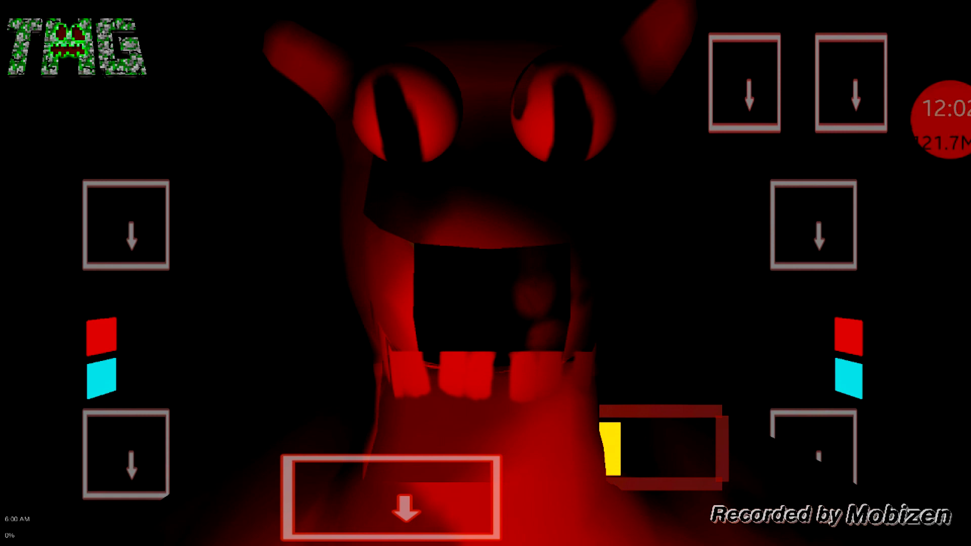
click(380, 497)
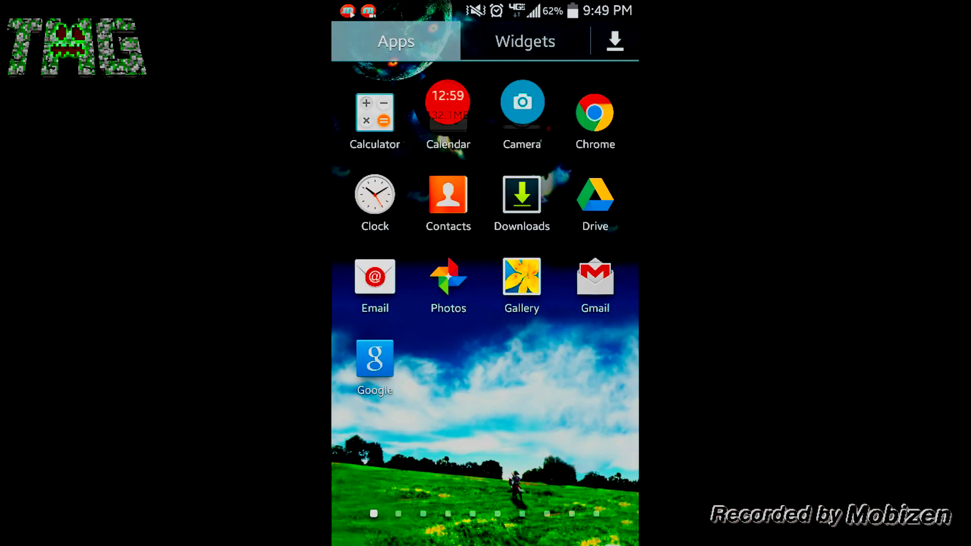
Step: Drag Night at Buddy from the second app drawer page onto Uninstall and confirm with OK
click(615, 39)
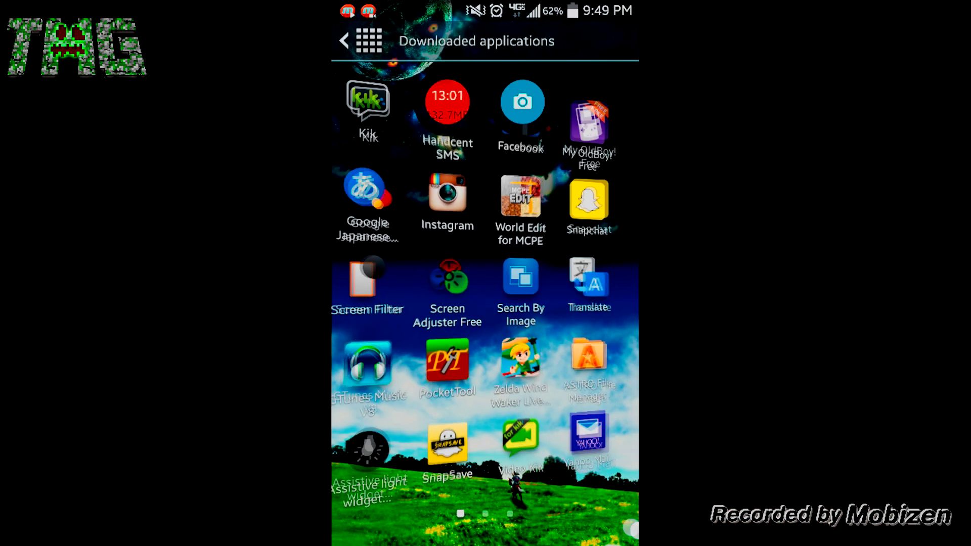
drag(591, 303, 383, 303)
click(375, 282)
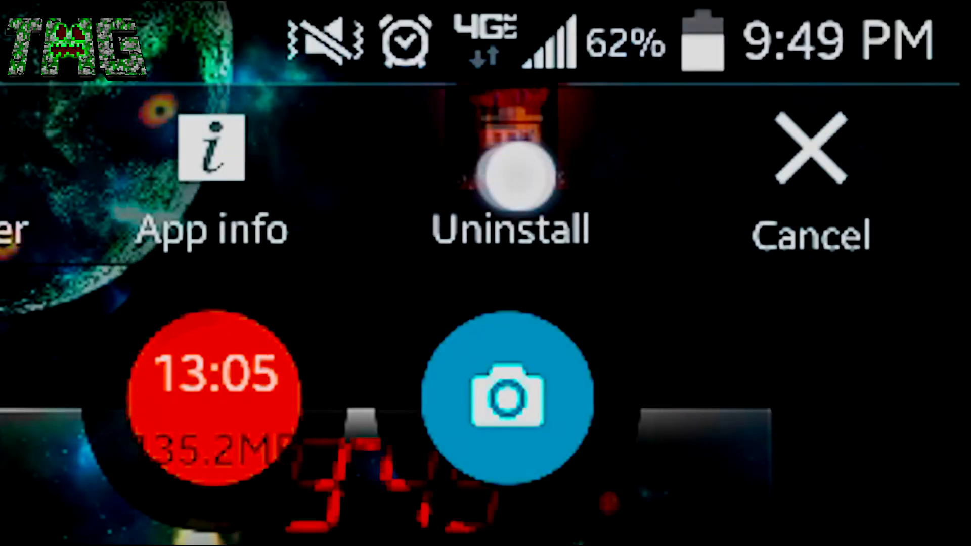
drag(696, 284, 490, 191)
click(704, 505)
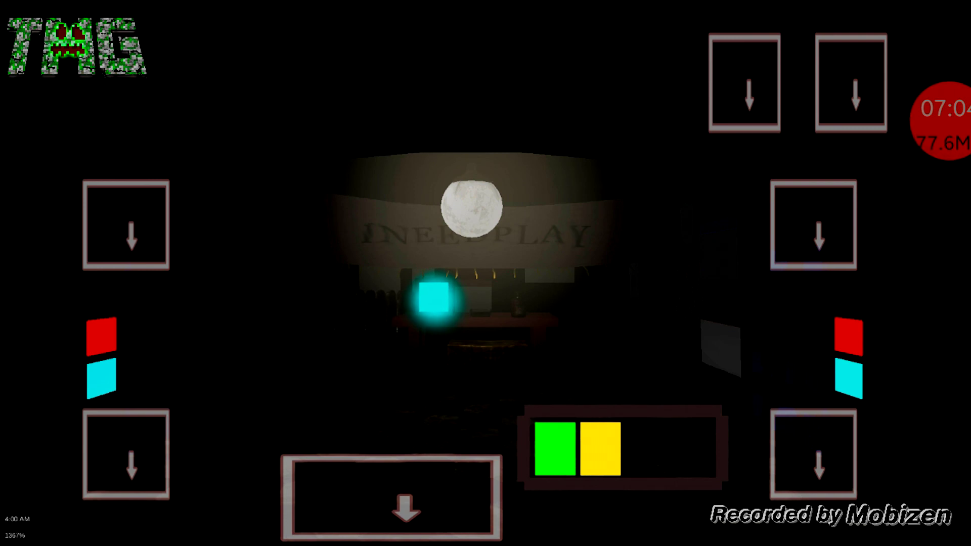
Step: Flash the left door light on and off twice, then switch on the right-side light
click(126, 450)
click(150, 471)
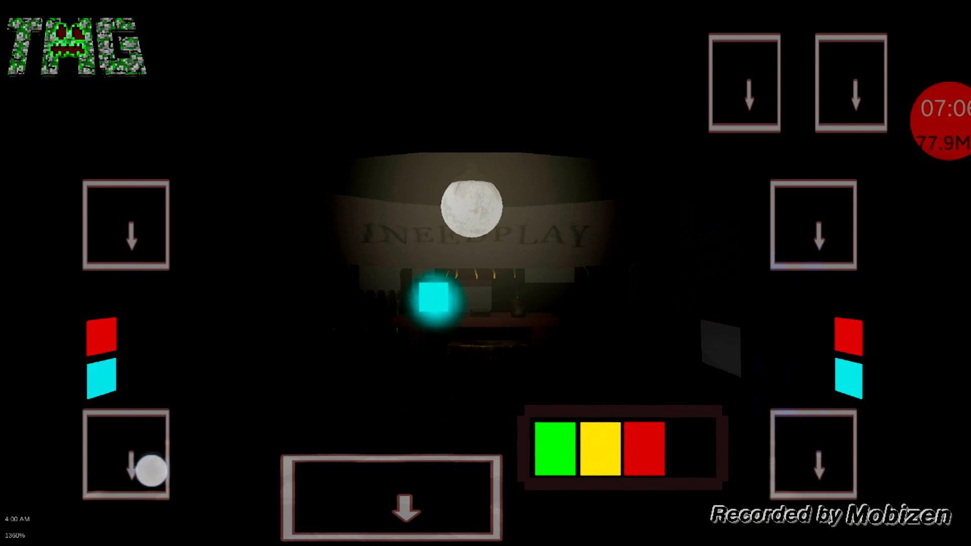
click(174, 447)
click(181, 483)
click(826, 483)
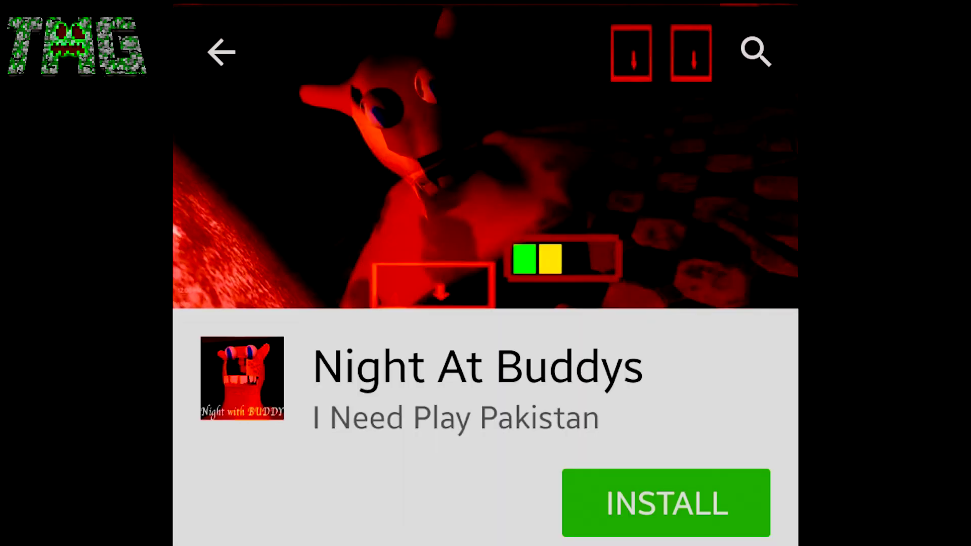
scroll(282, 430, down, 5)
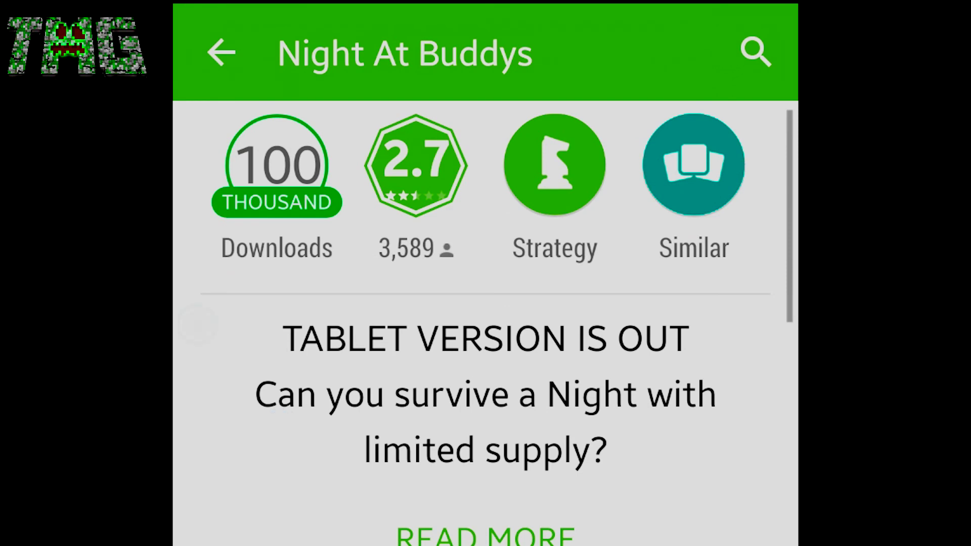
scroll(486, 327, down, 5)
scroll(486, 327, up, 2)
scroll(486, 326, up, 2)
scroll(486, 327, up, 3)
scroll(636, 250, down, 5)
scroll(486, 327, up, 2)
scroll(486, 326, up, 1)
scroll(486, 327, up, 1)
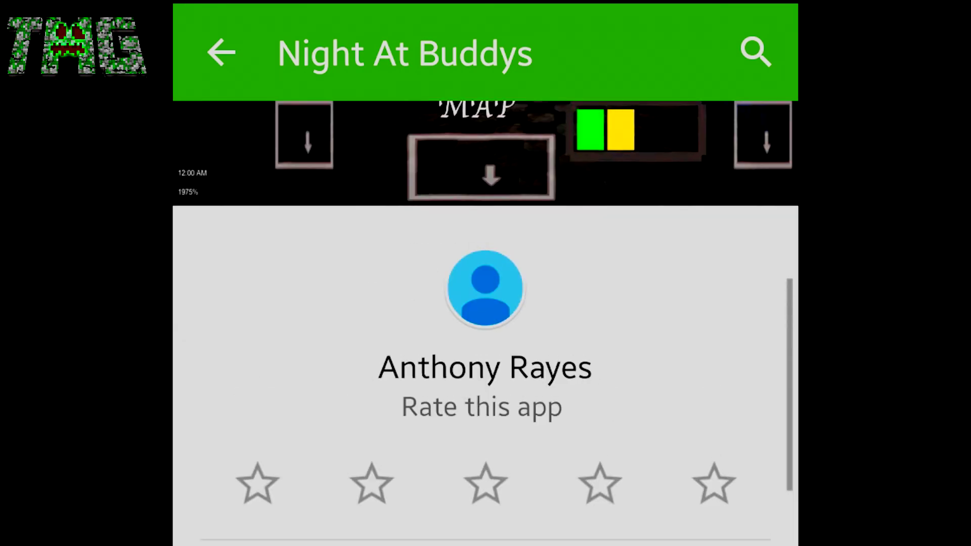
scroll(486, 326, up, 1)
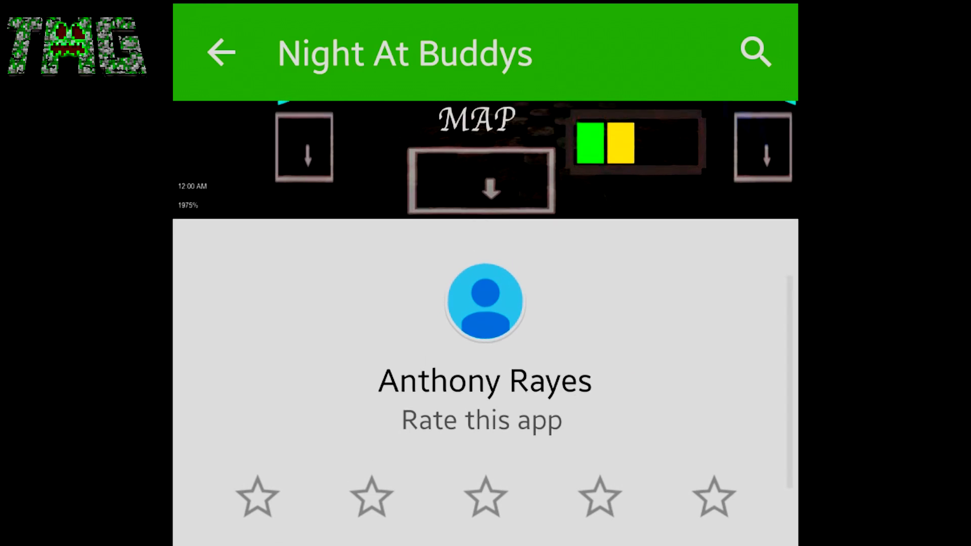
Step: Give Night At Buddys one star, enter a review title, and move on to the description
click(258, 497)
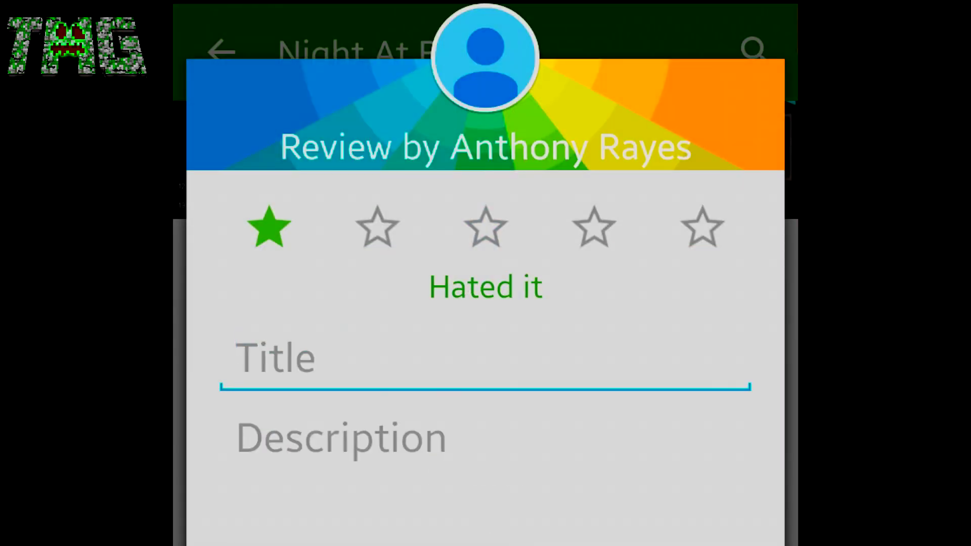
text(HOLY )
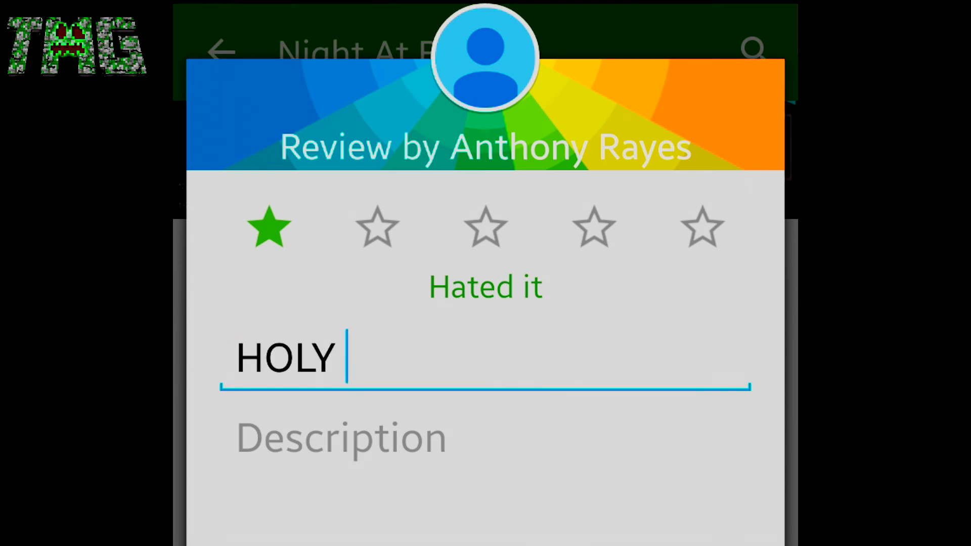
text(COCK)
key(Return)
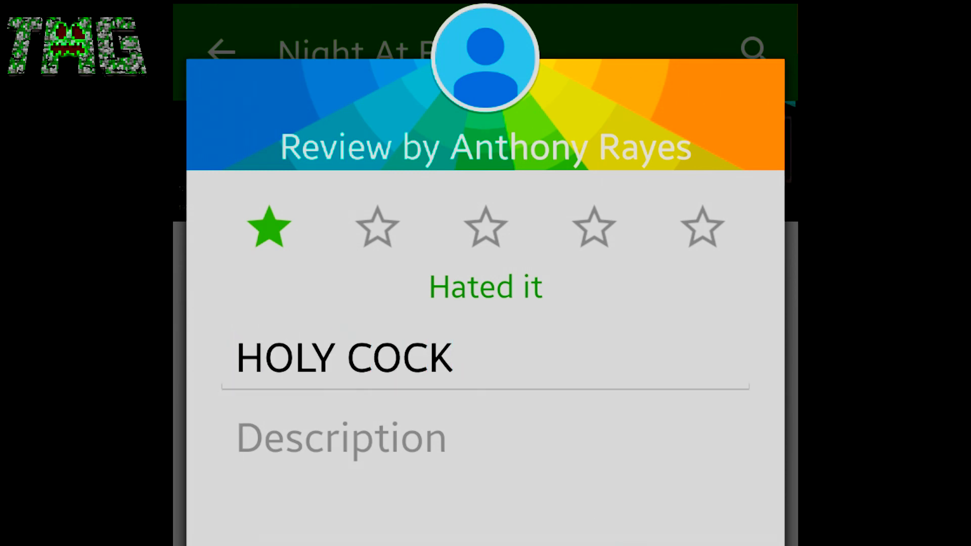
text(Dhhxxjdbxbducbdj)
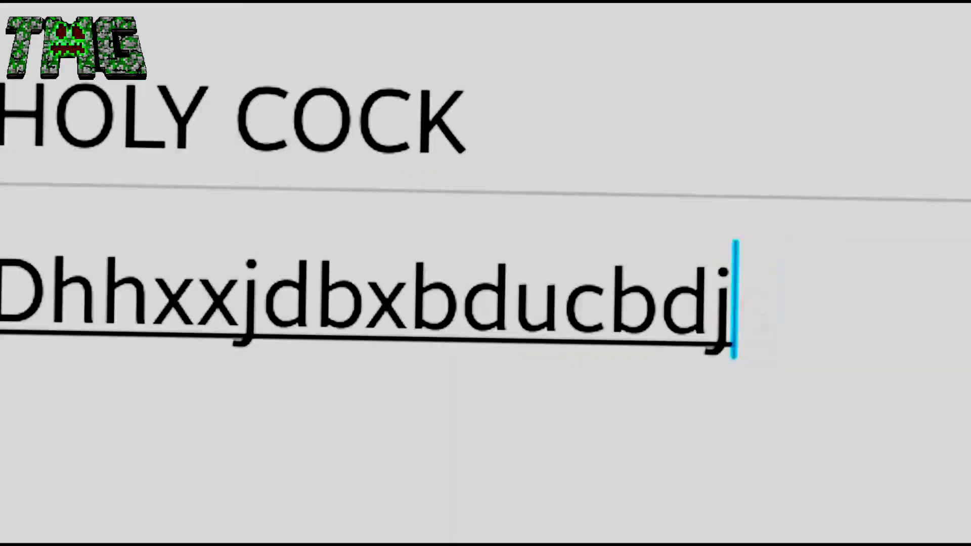
text(sdjsndndjfikfkfkfkd)
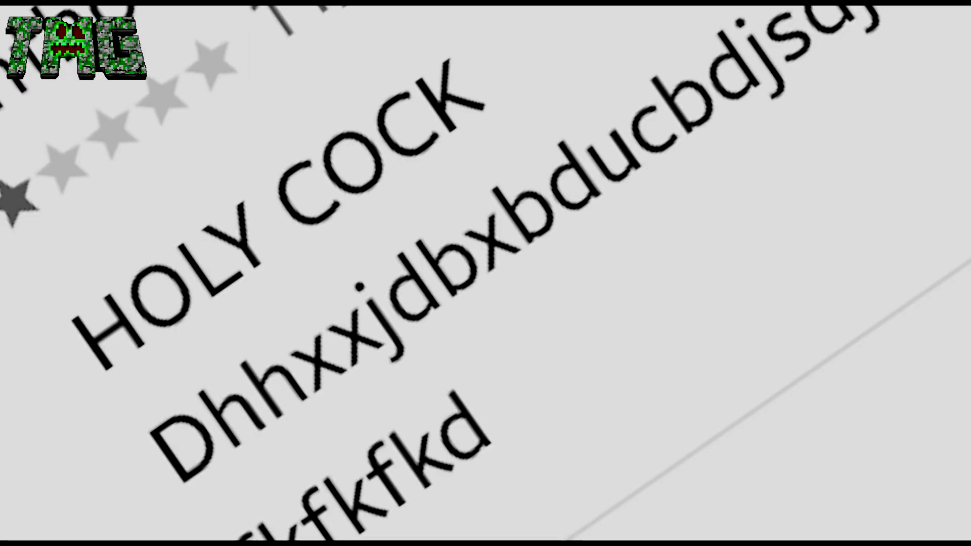